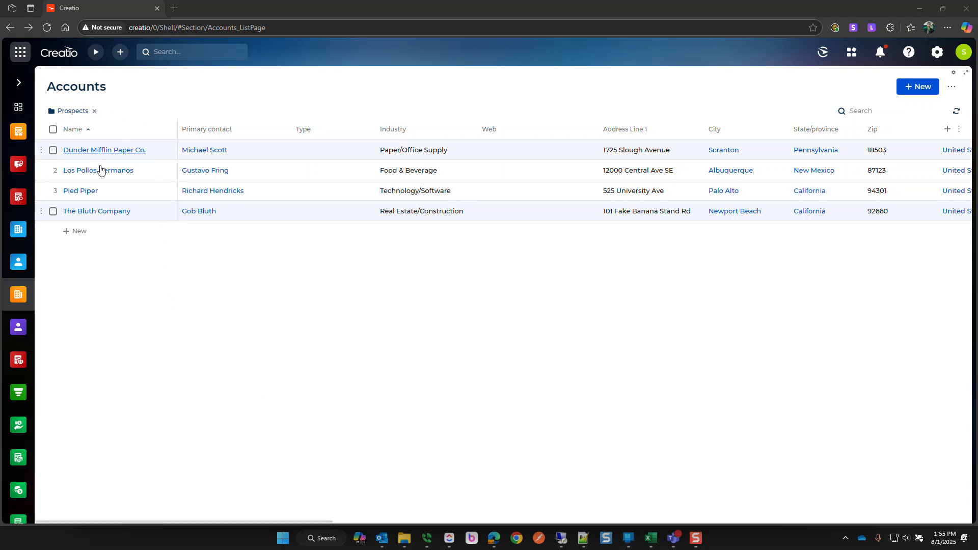
- Open The Bluth Company account, confirm its SAGE 100 tab shows no sync, and review its account info
click(86, 212)
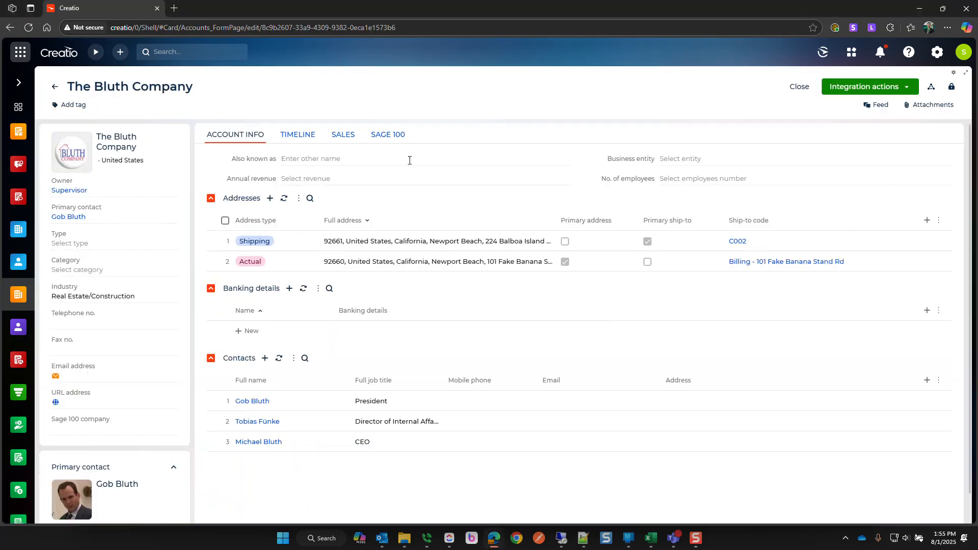
click(392, 135)
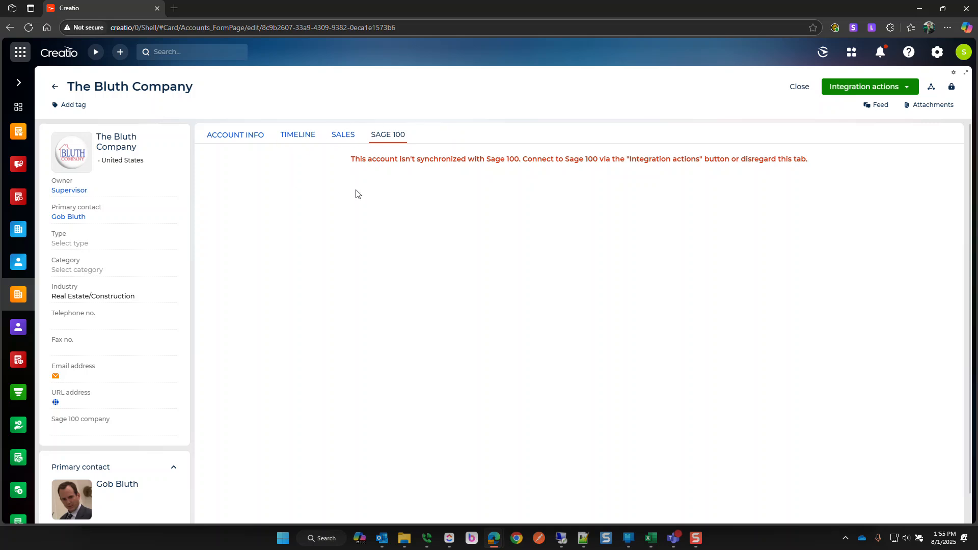
click(228, 135)
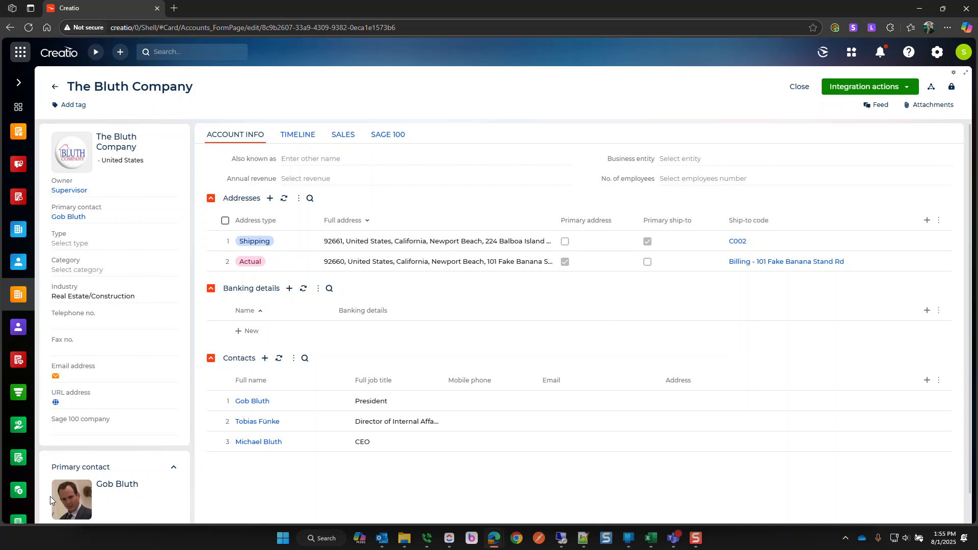
scroll(384, 502, down, 1)
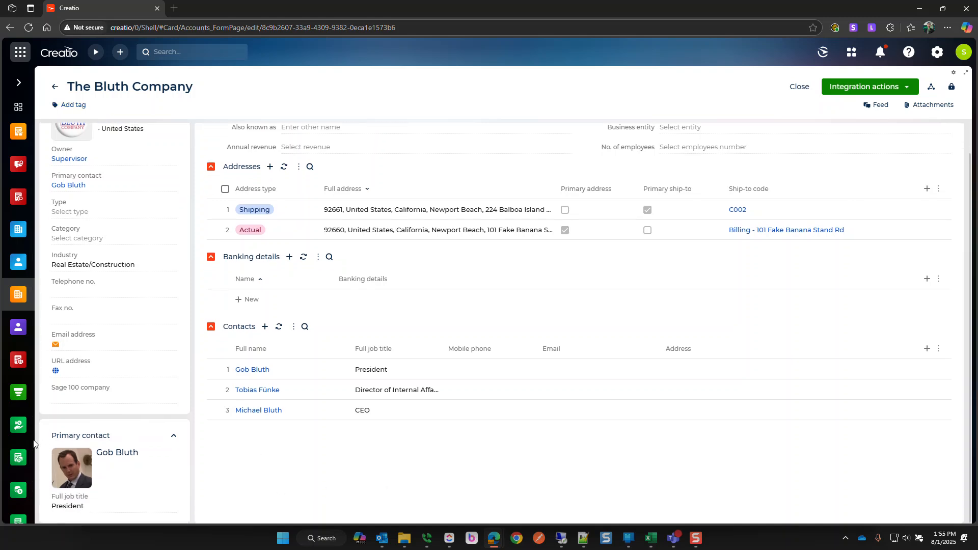
scroll(367, 471, up, 1)
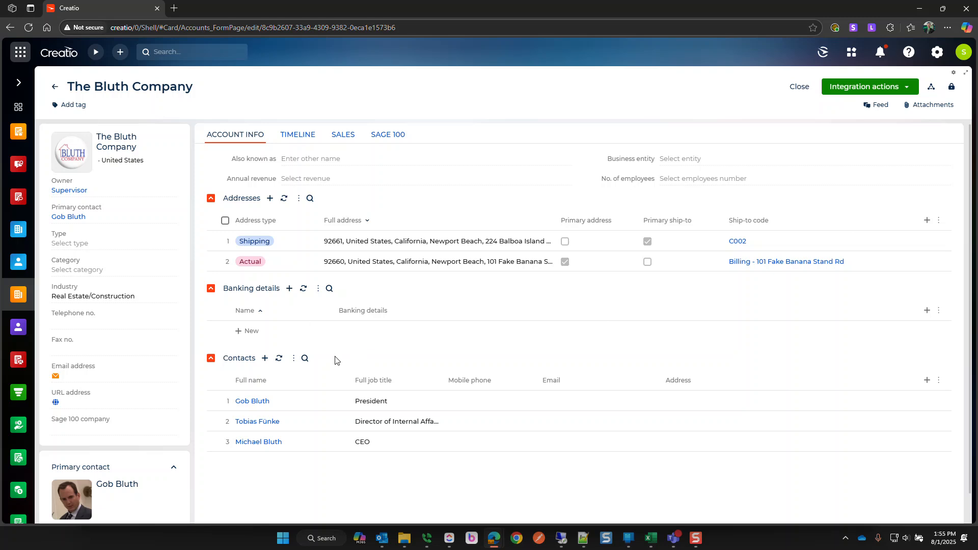
- Link The Bluth Company to ABC Distribution and Service Corp., save it, and go to Sage 100 sales orders
click(147, 430)
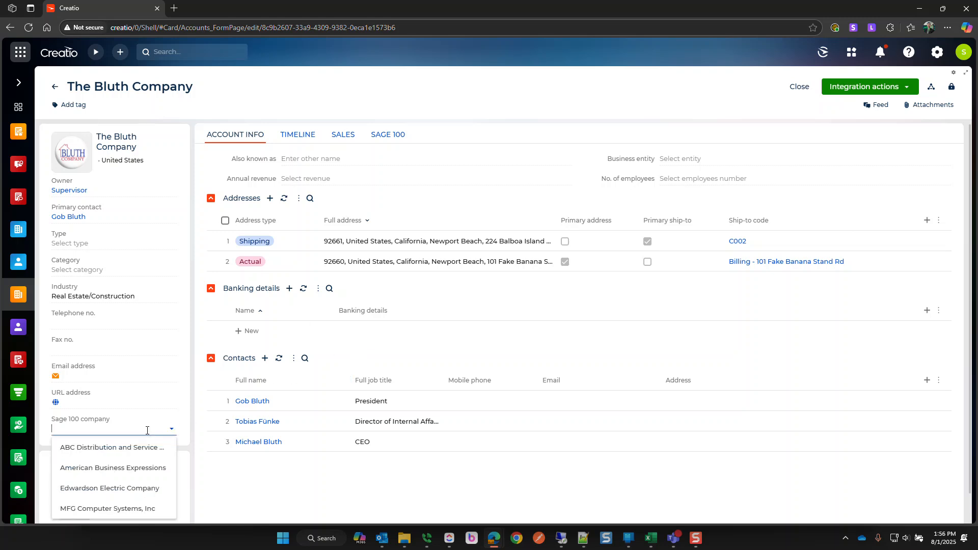
click(115, 448)
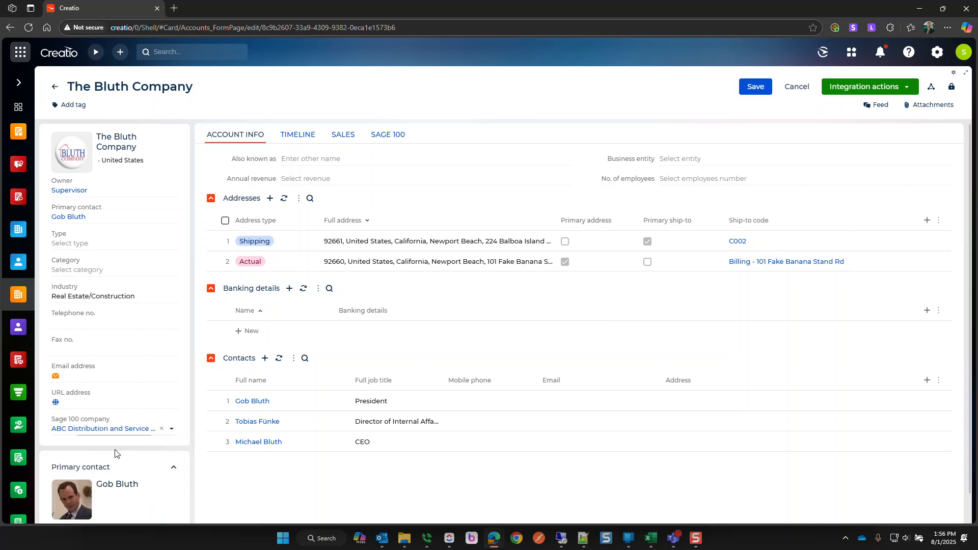
click(754, 88)
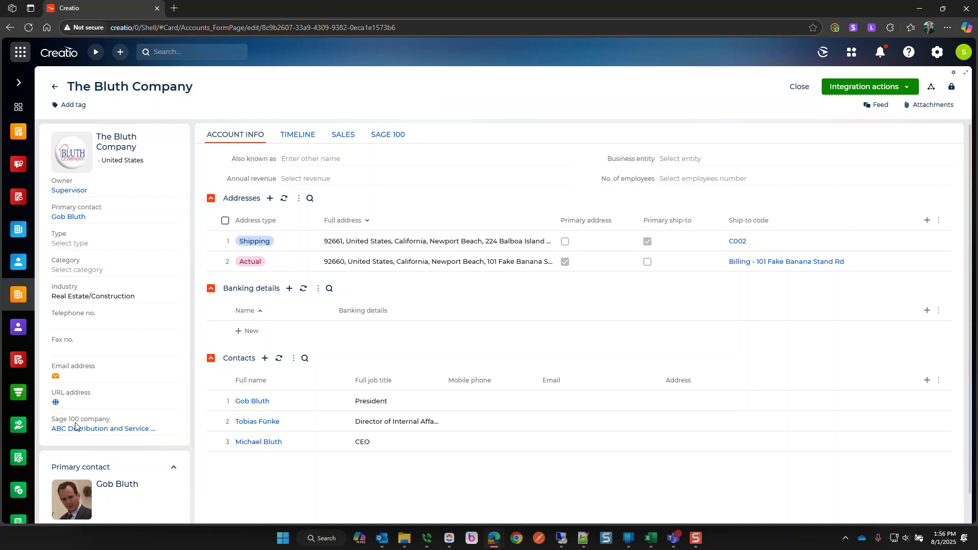
click(19, 427)
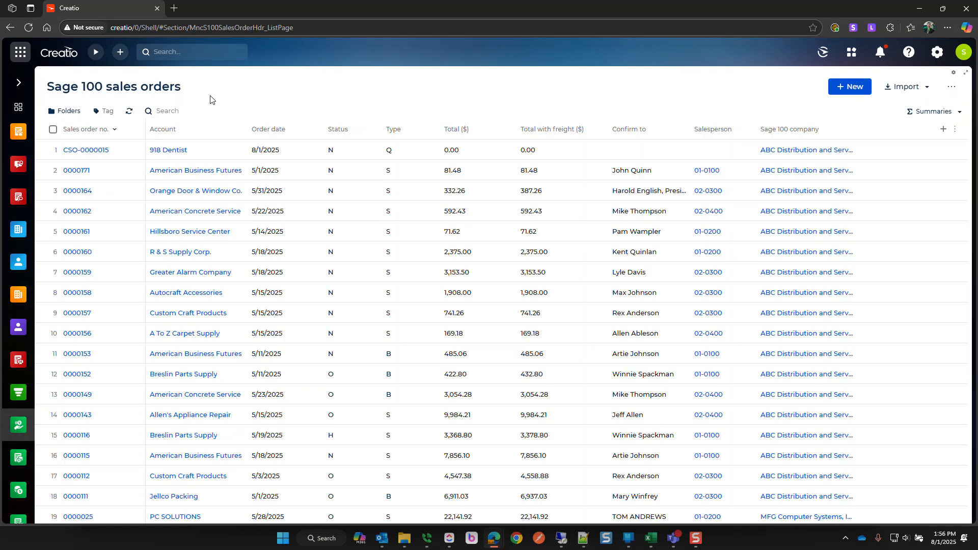
- Start a new Sage 100 sales order under ABC Distribution and browse its account, terms, warehouse and salesperson lists
click(849, 87)
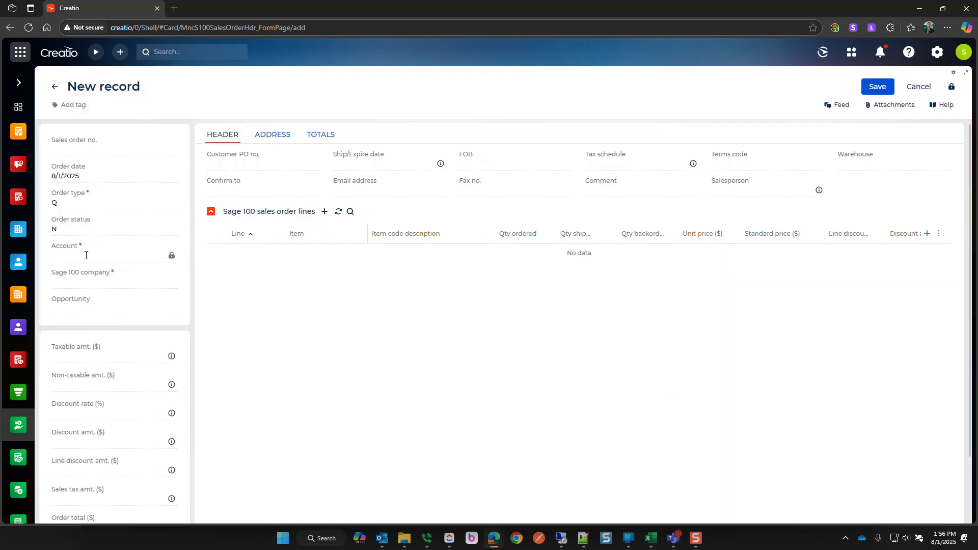
click(87, 285)
click(84, 303)
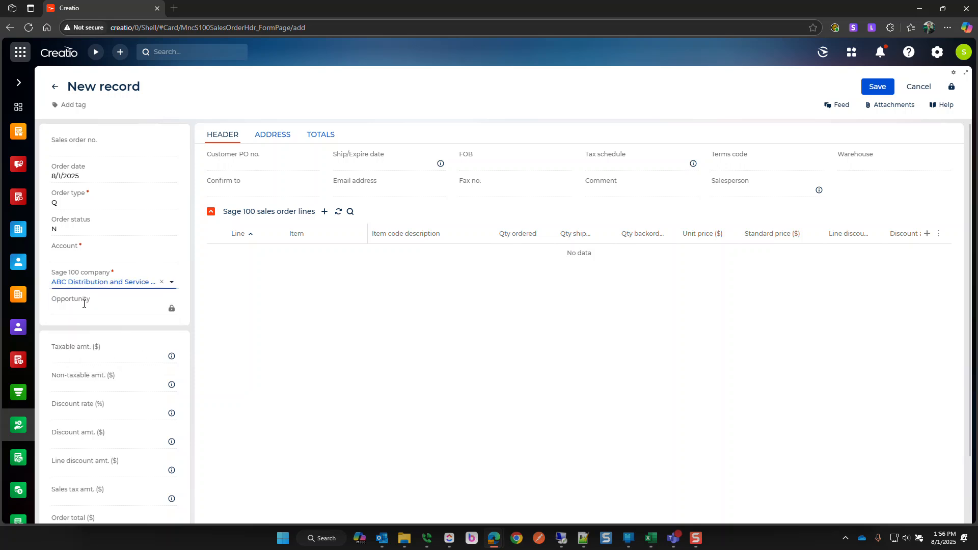
click(60, 255)
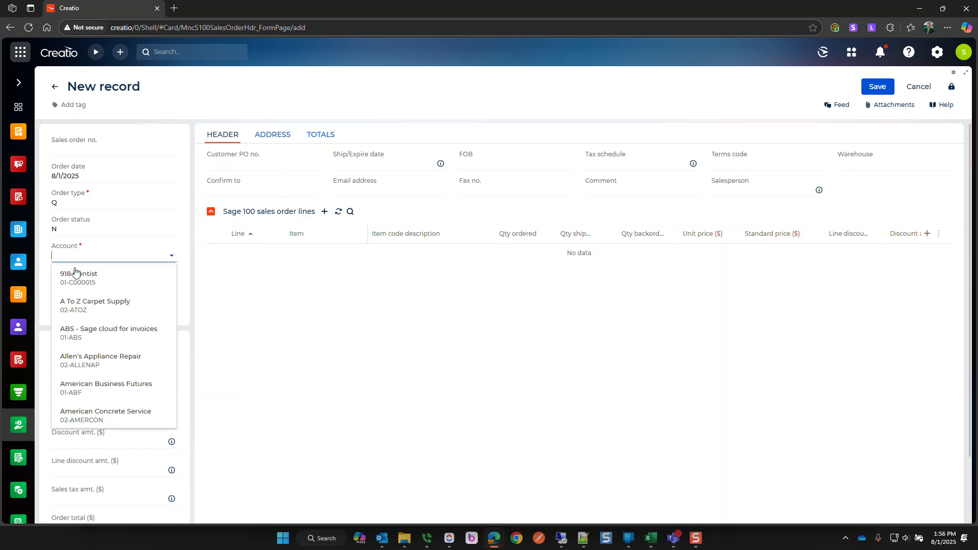
click(244, 298)
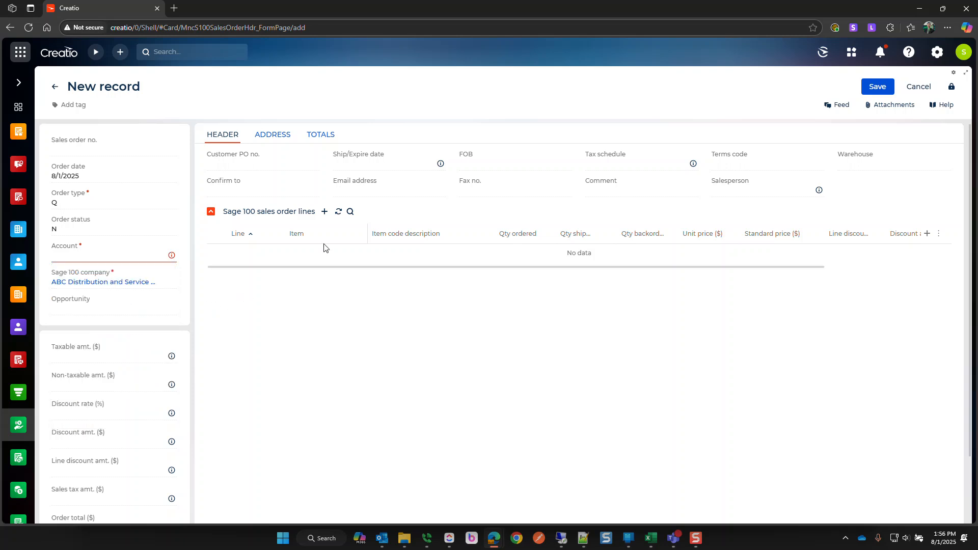
click(747, 165)
click(849, 166)
click(774, 188)
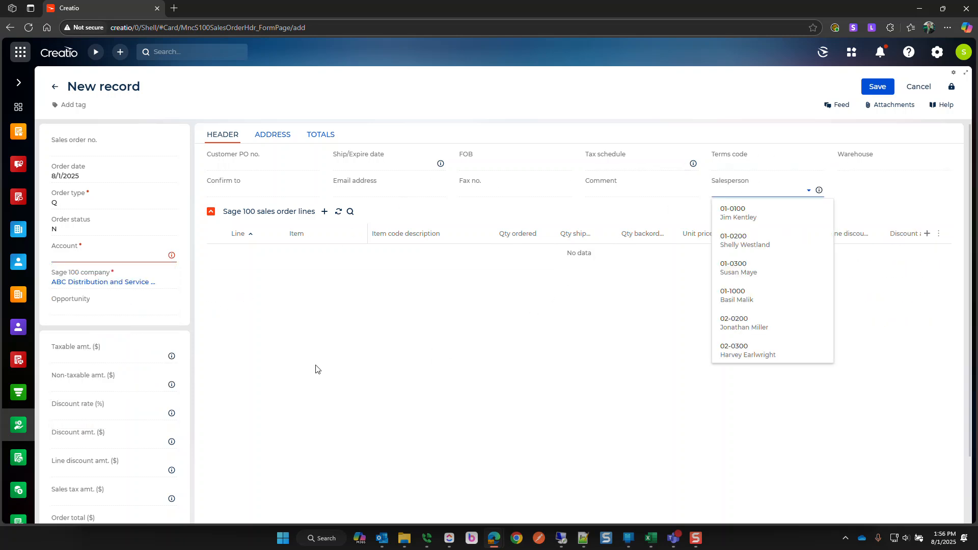
- Switch the company to Edwardson Electric Company and check its available salespeople and warehouses
click(299, 358)
click(161, 282)
click(117, 340)
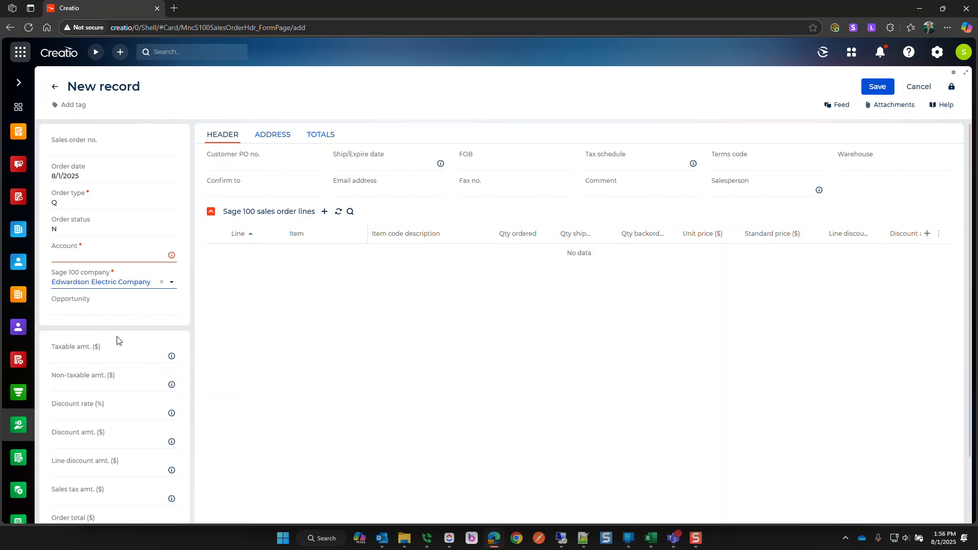
click(728, 190)
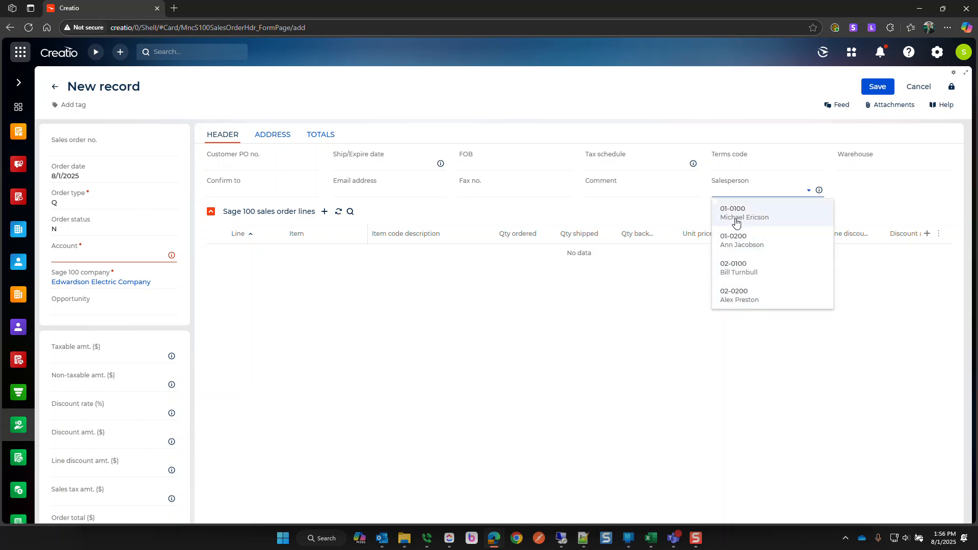
click(857, 163)
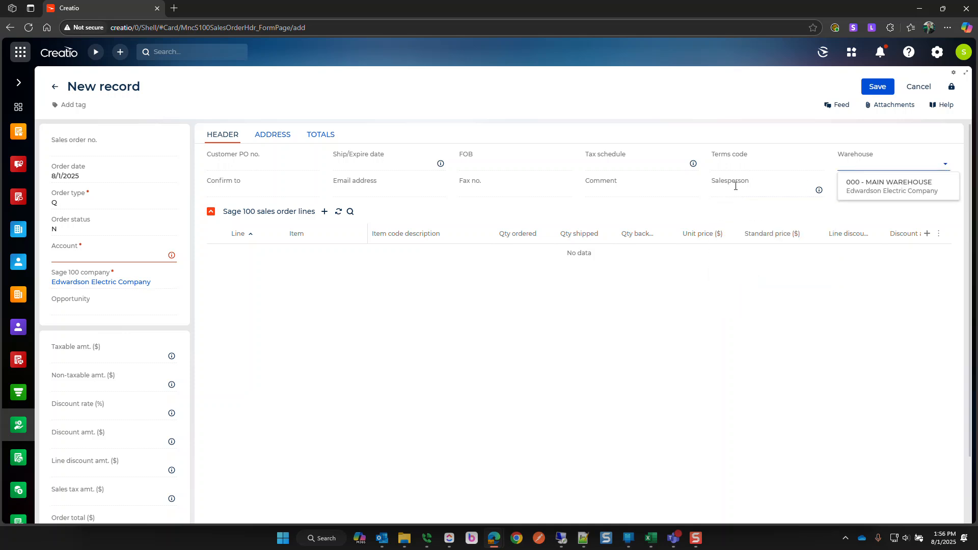
click(669, 349)
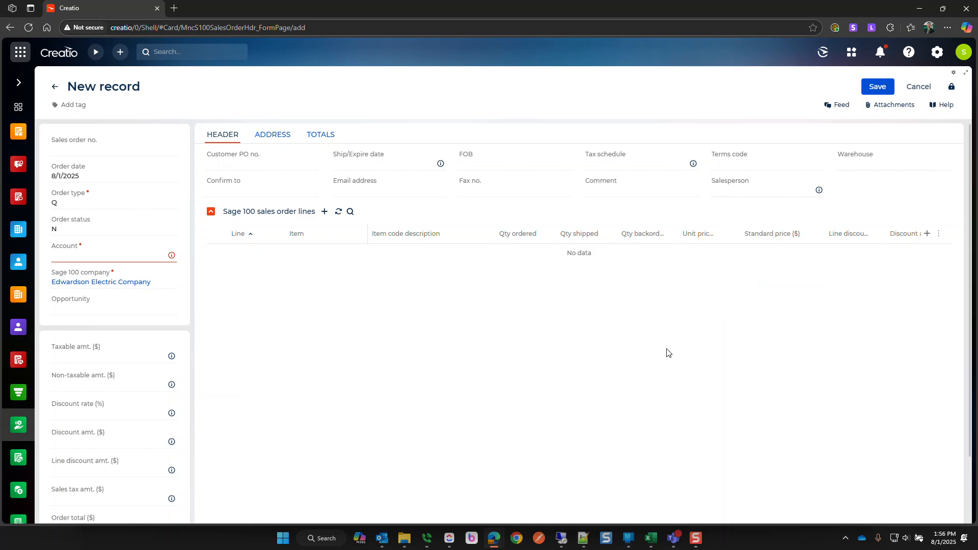
- Set the company back to ABC Distribution and choose The Bluth Company as the account
click(162, 282)
click(151, 284)
click(131, 300)
click(95, 257)
text(the)
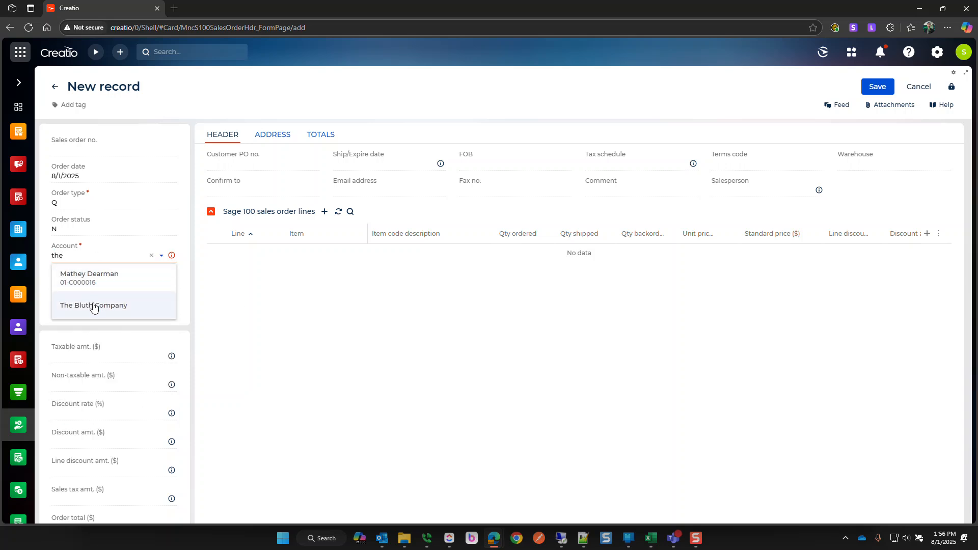
click(92, 306)
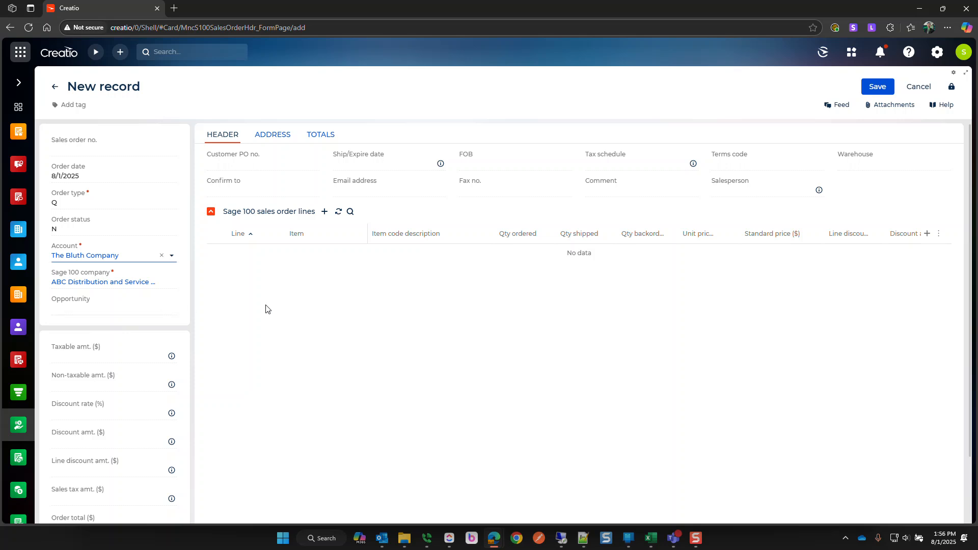
- Set the ship/expire date to 8/29/2025, tax schedule CA and terms code 00
click(282, 312)
click(383, 164)
text(8/29)
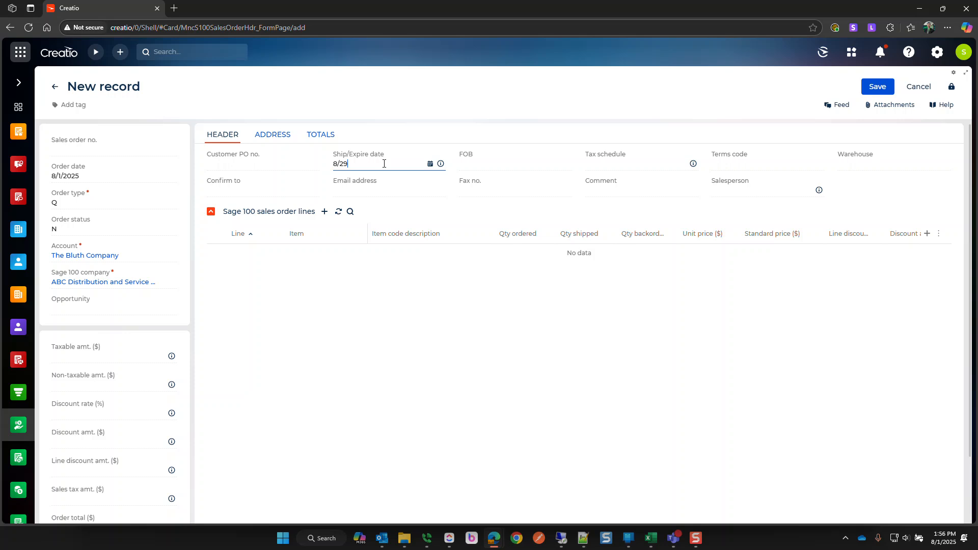
click(683, 164)
click(622, 185)
click(756, 162)
click(740, 185)
click(855, 163)
click(856, 182)
click(723, 189)
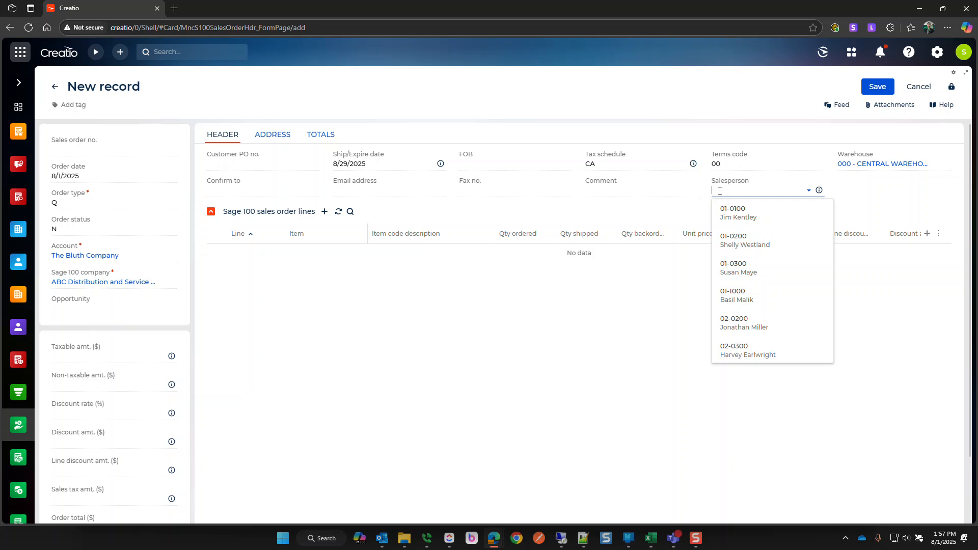
click(742, 301)
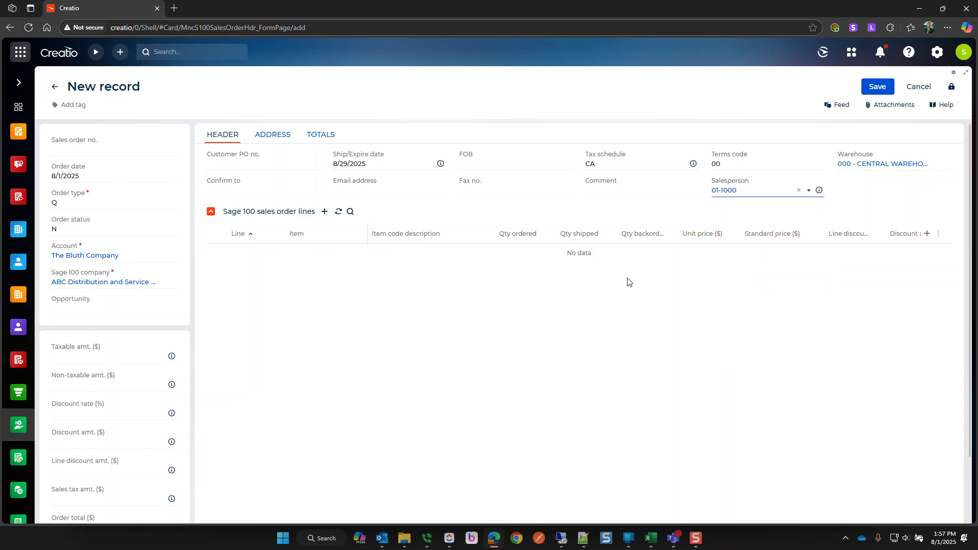
click(608, 192)
text(080125)
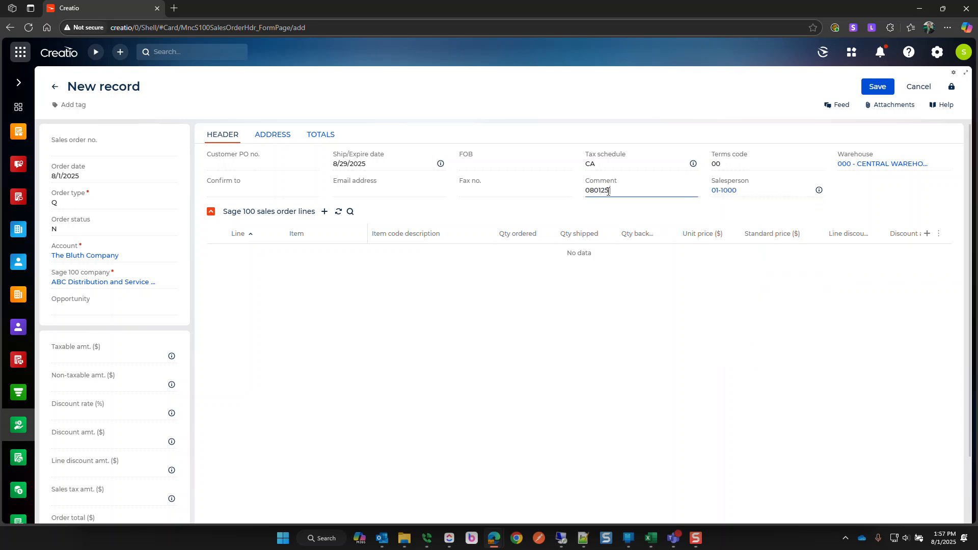
text( 1358)
- On the address details, set shipping method UPS BLUE and ship-to address C002
click(273, 136)
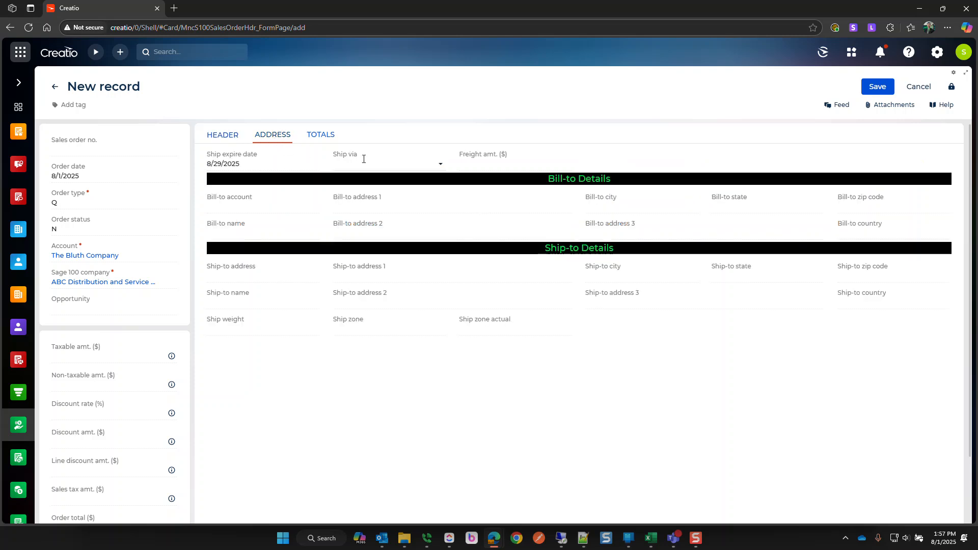
click(392, 164)
scroll(382, 240, down, 3)
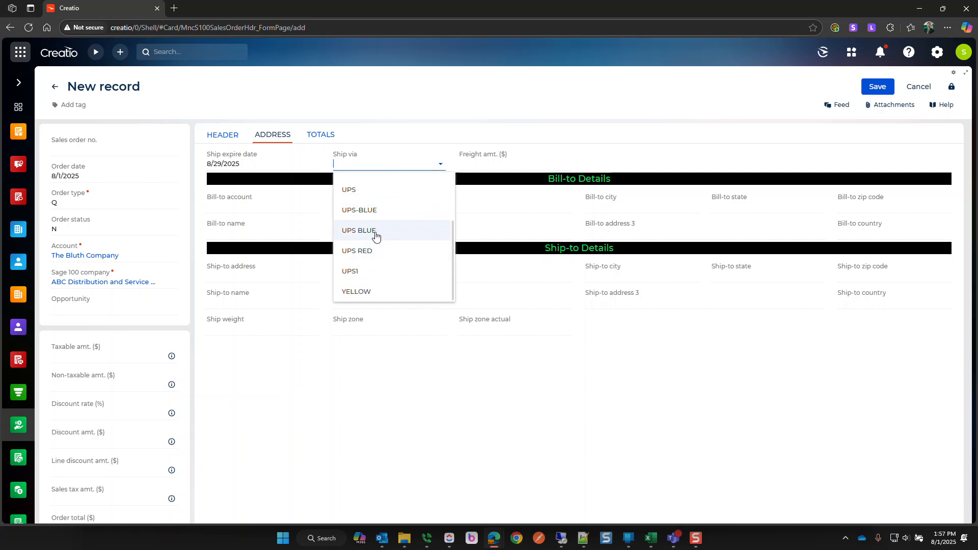
click(376, 235)
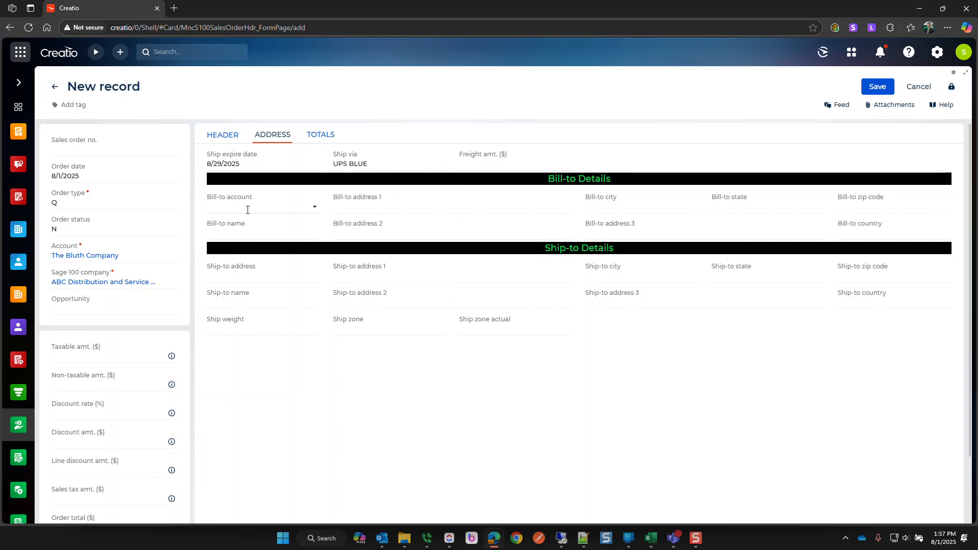
click(269, 276)
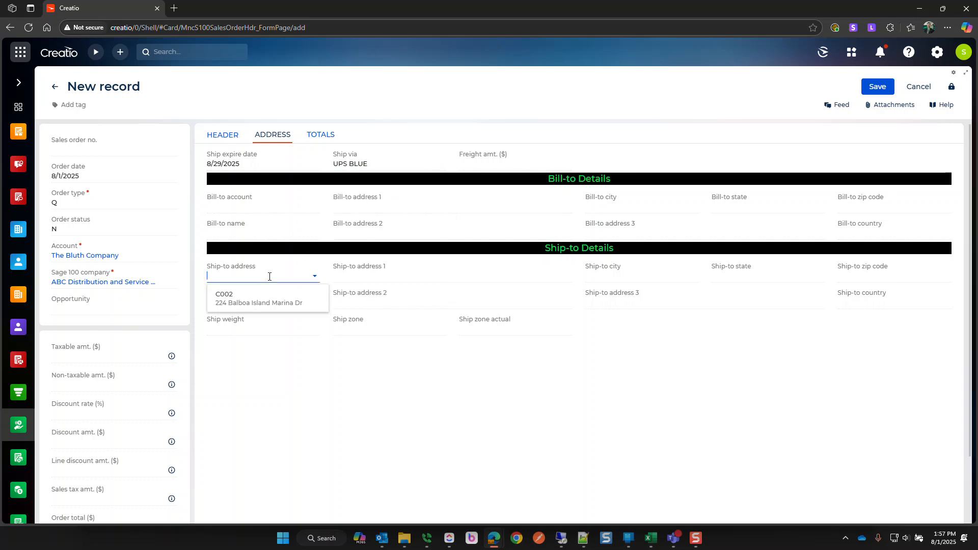
click(269, 305)
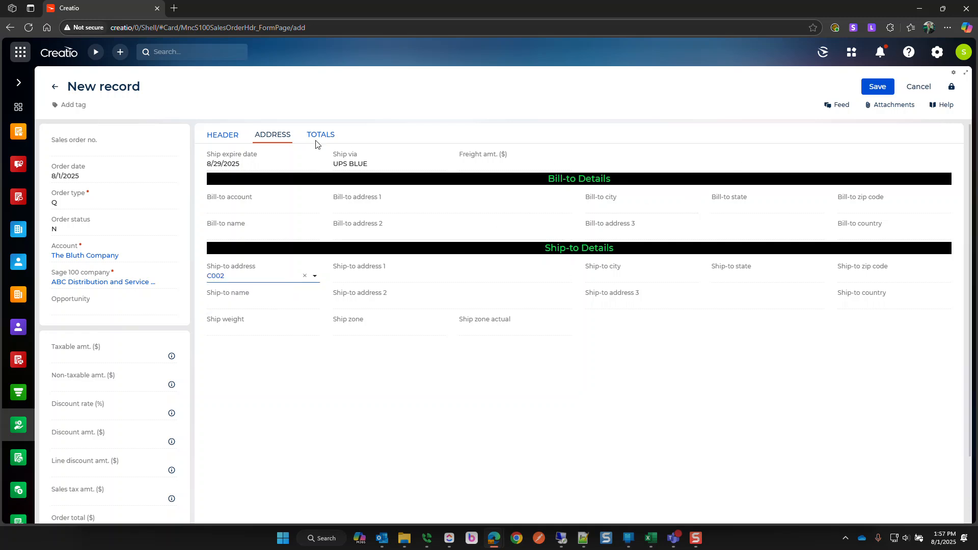
- Enter the confirm-to contact's name on the header and save the quote
click(232, 137)
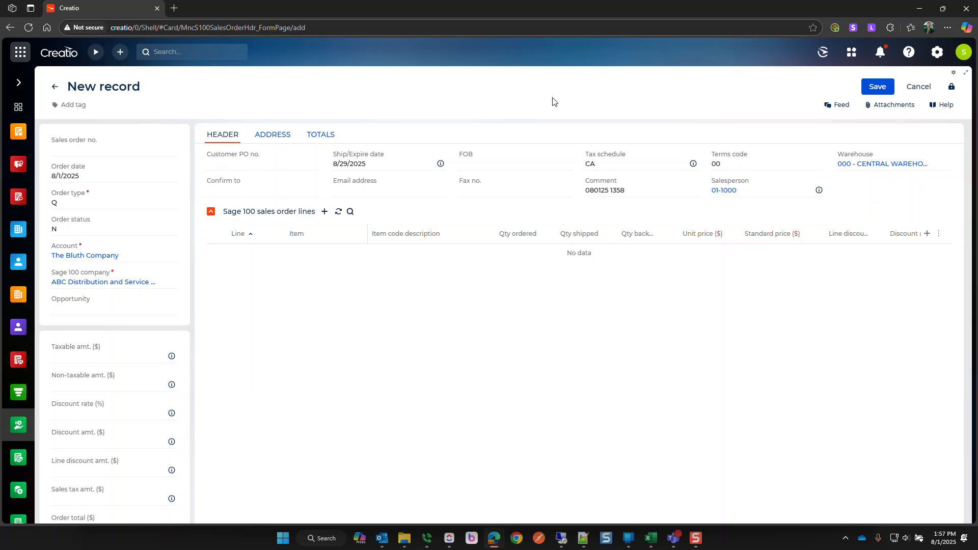
click(277, 190)
text(Gob Bluth)
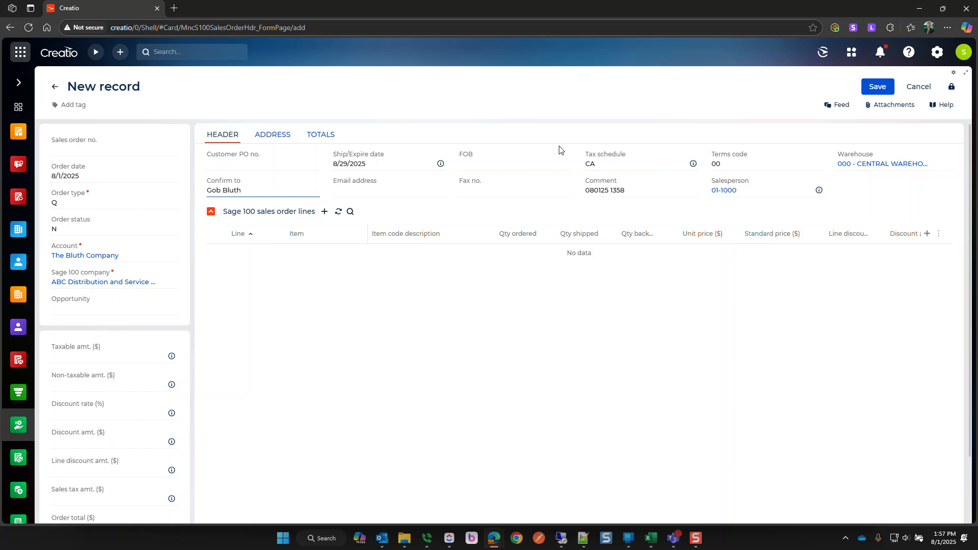
click(872, 88)
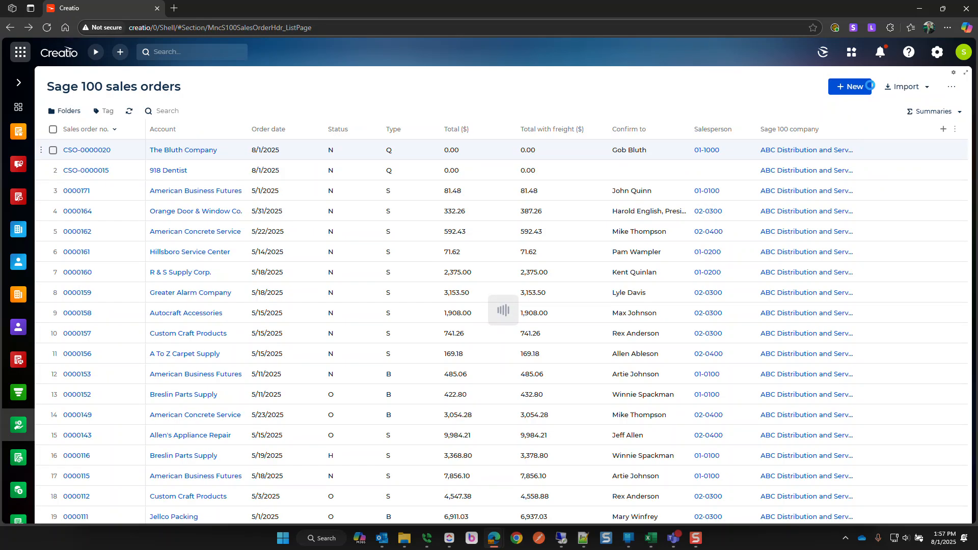
- Open quote CSO-0000020, review its address details, then start a new sales order line
click(77, 151)
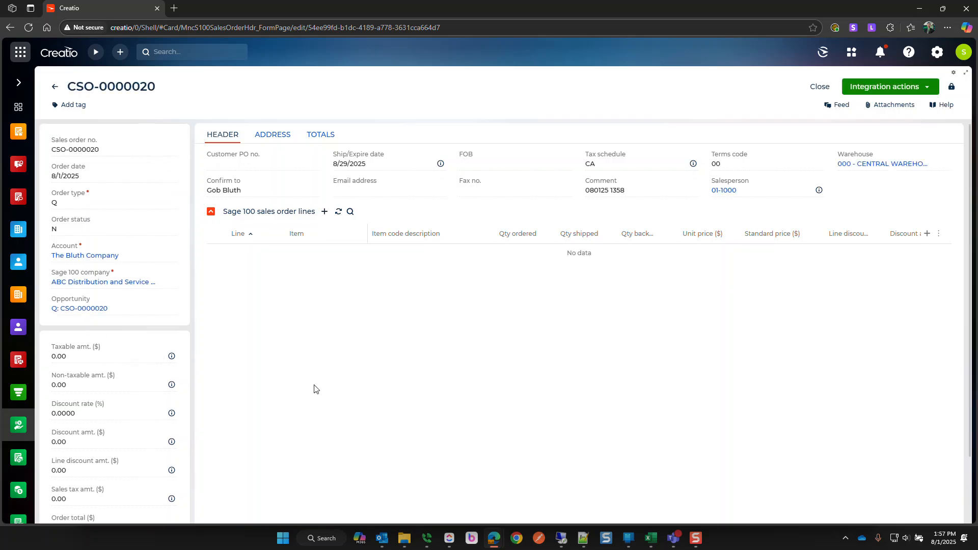
click(272, 135)
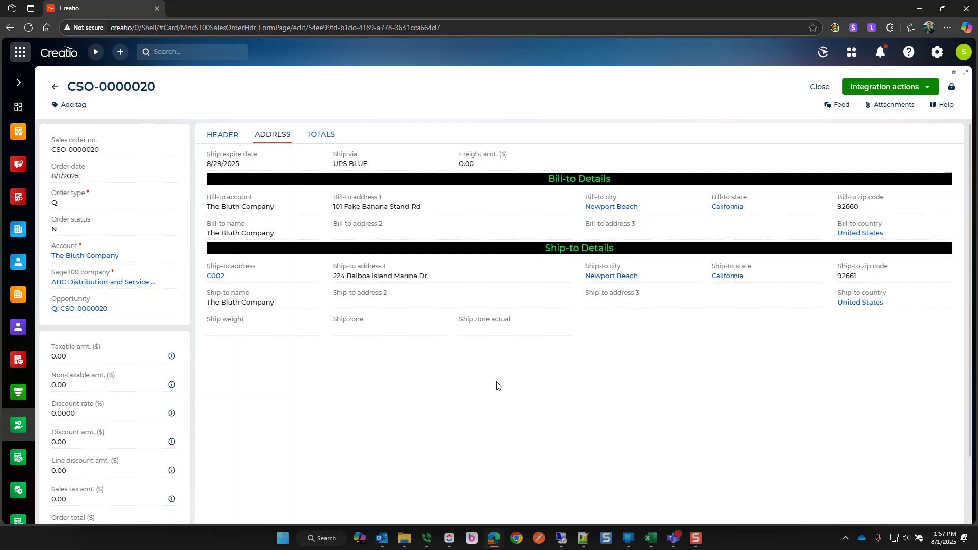
click(218, 136)
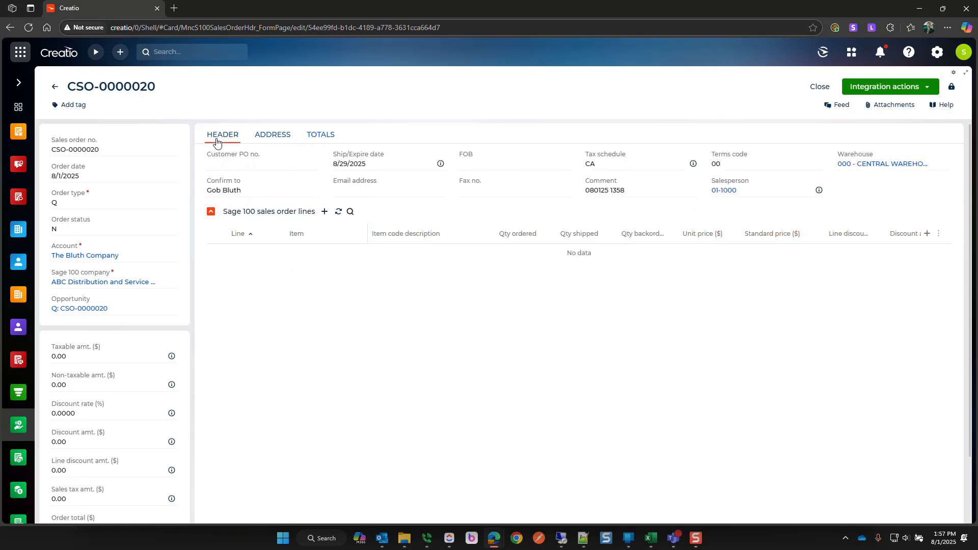
click(325, 212)
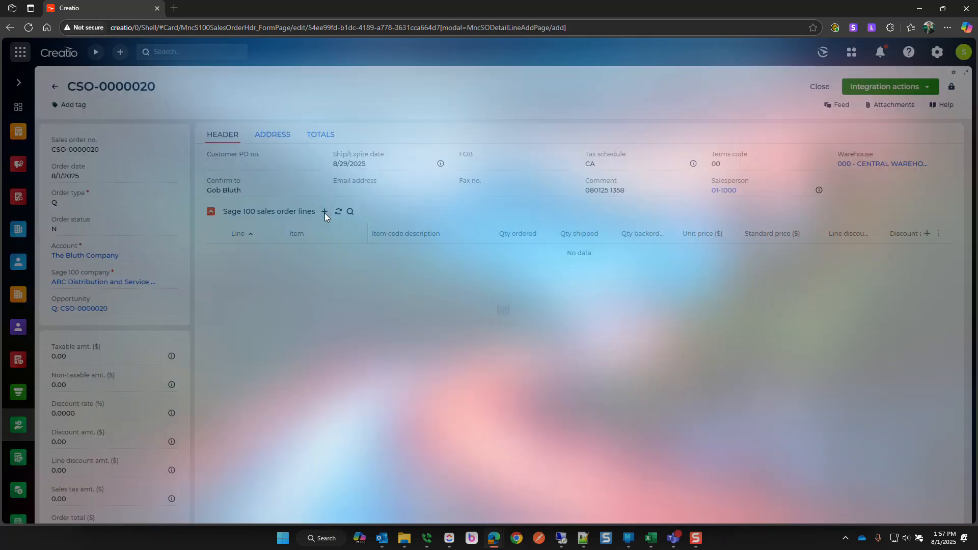
- Search the item lookup and select item D1000 for the new line
click(421, 166)
text(desk)
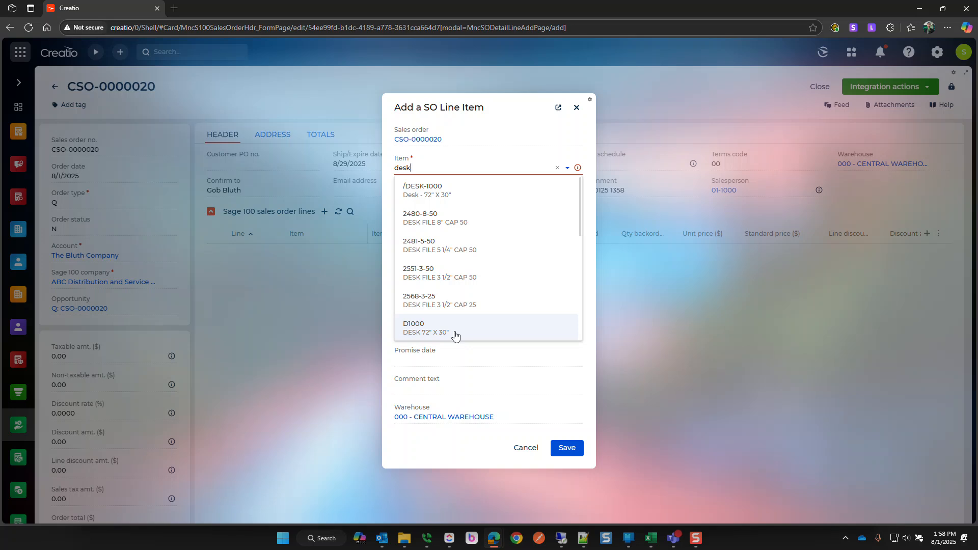
key(ctrl+a)
text(D1000)
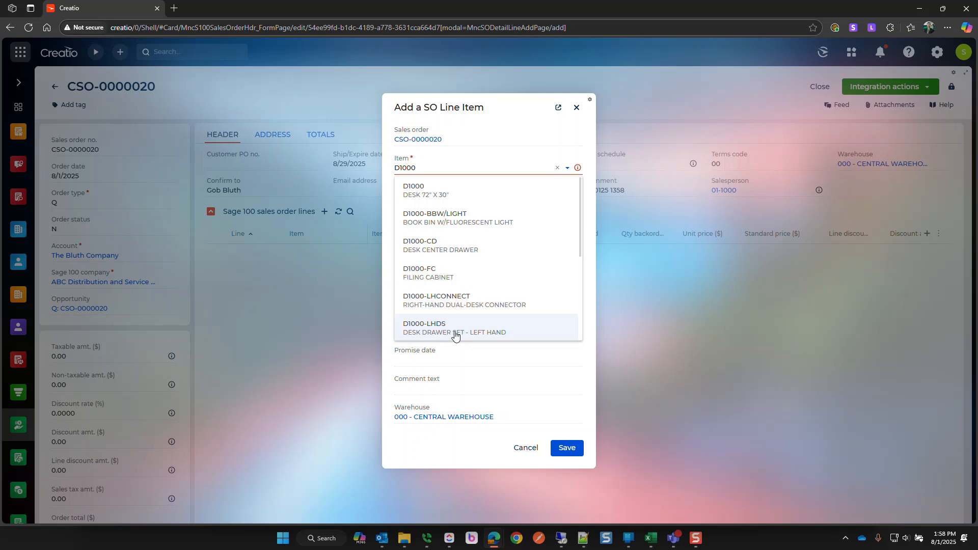
click(420, 199)
- Set the D1000 line's promise date to 8/22/2025 at quantity 1 and save it
click(430, 216)
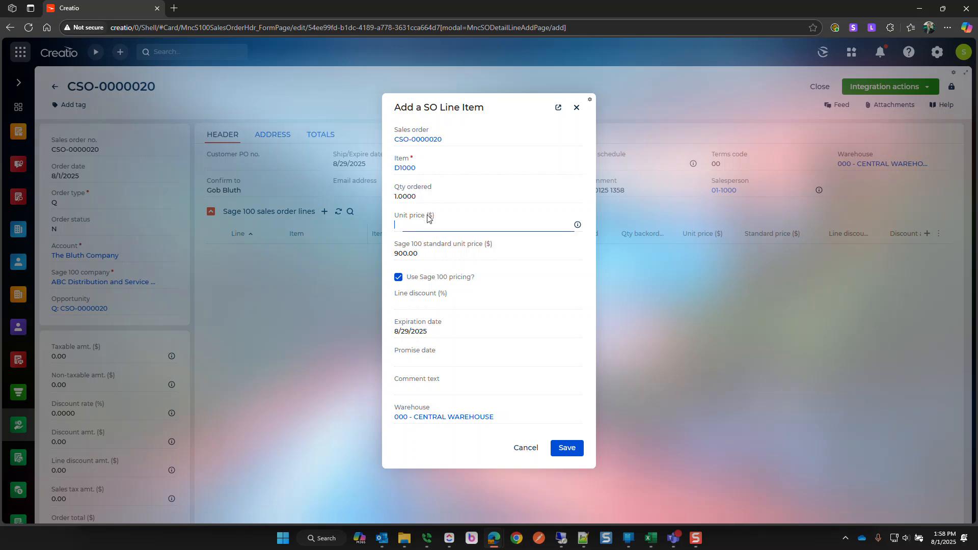
click(425, 304)
click(423, 360)
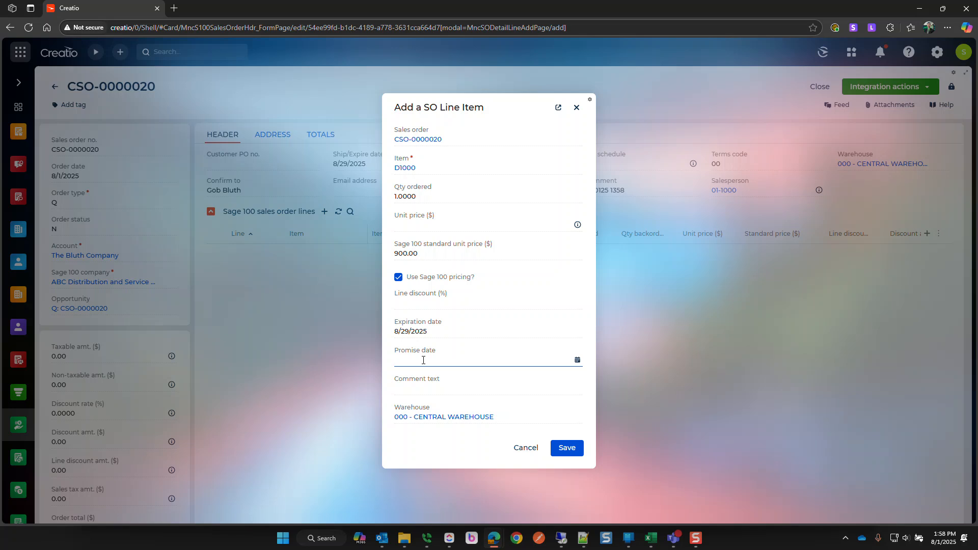
text(8/22)
key(Tab)
click(565, 449)
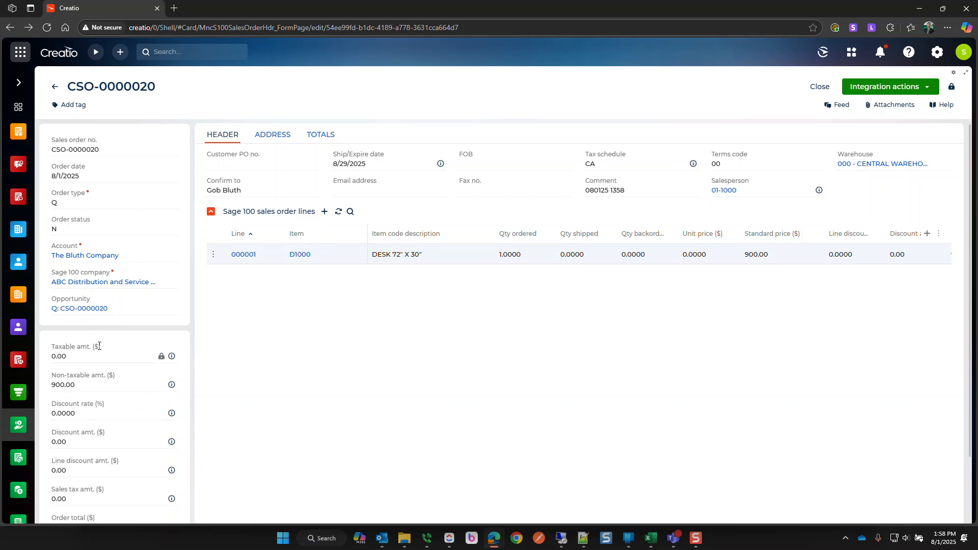
scroll(137, 356, down, 2)
scroll(311, 331, up, 2)
- Add a second line for item 2480-8-50 with quantity 1
click(323, 210)
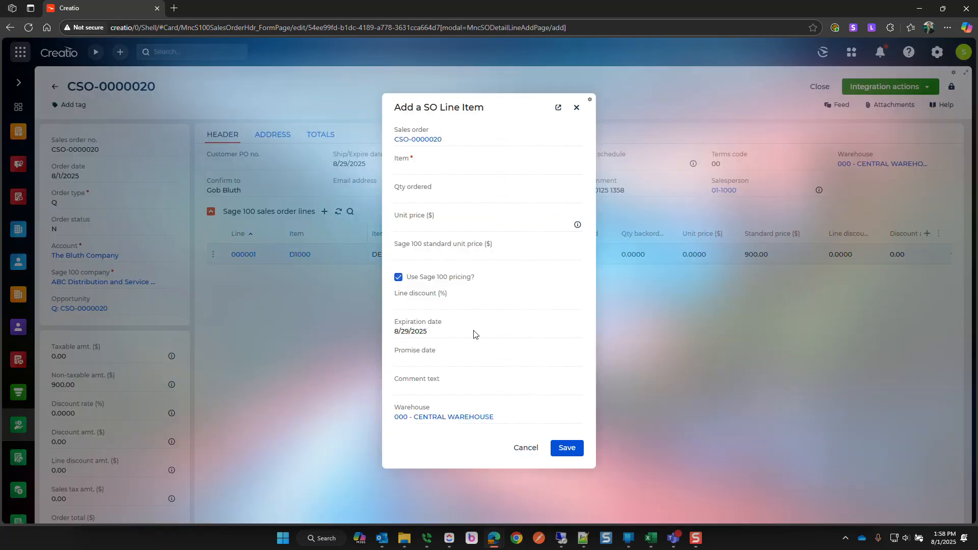
click(433, 167)
text(desk)
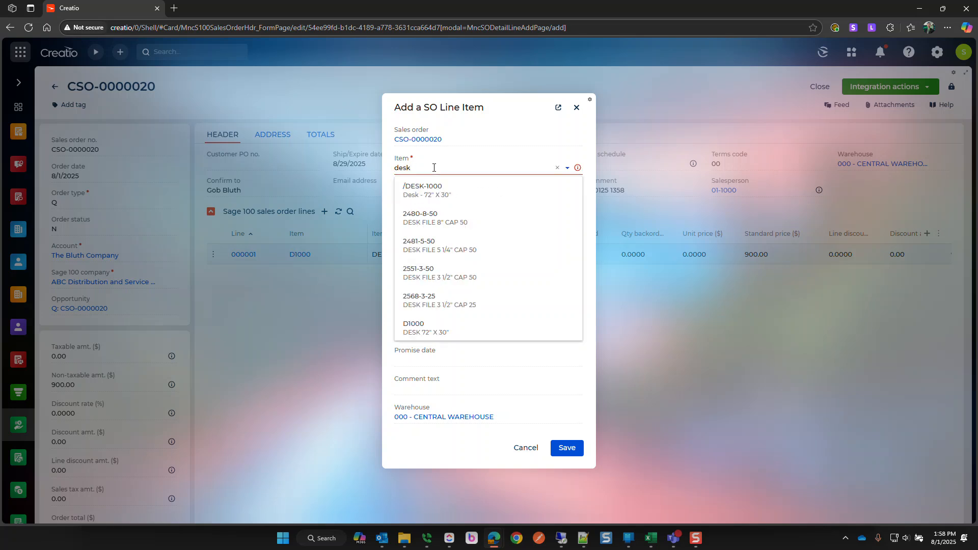
click(430, 217)
click(419, 200)
text(1)
- Give the 2480-8-50 line a 50% discount, promise date 8/22/2025, comment '50% off accessories', and save
click(437, 308)
text(50)
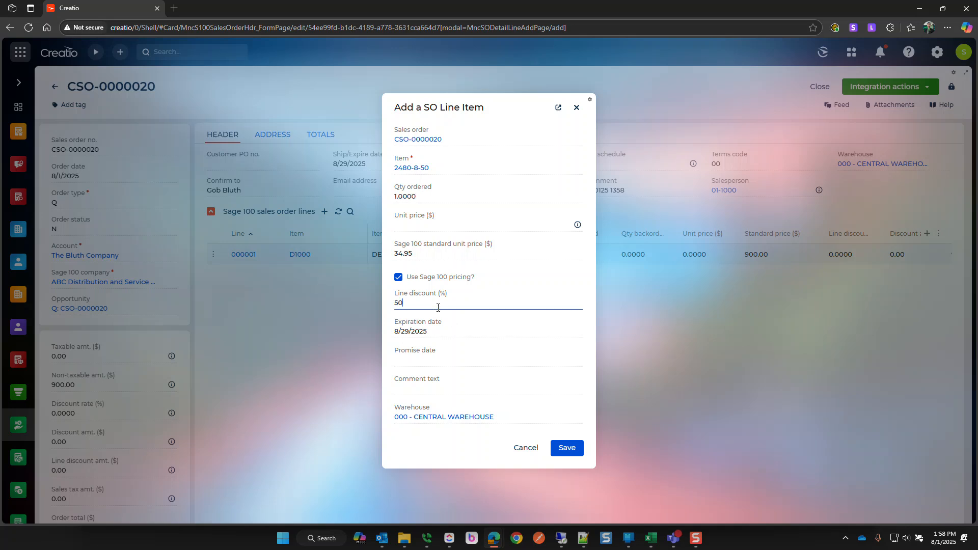
click(432, 360)
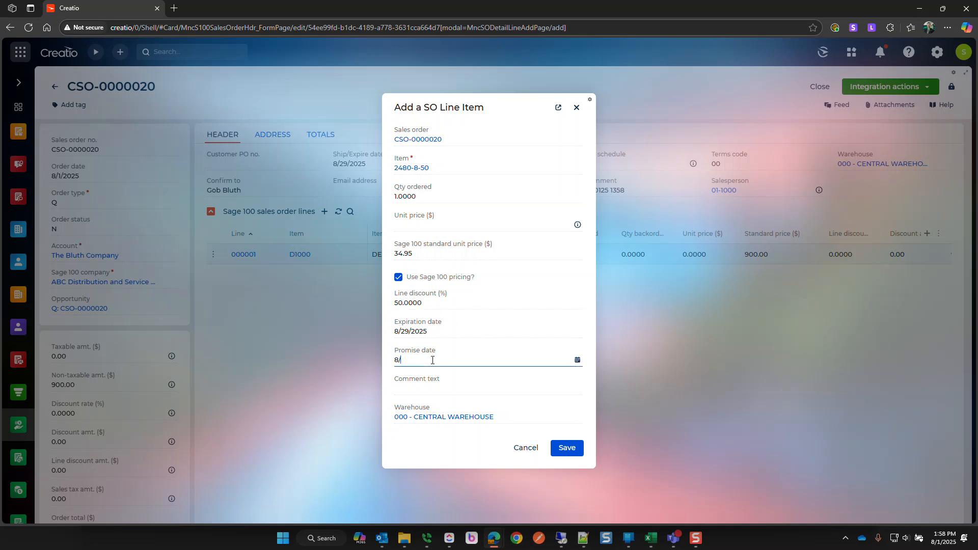
text(8/22)
key(Tab)
text(50% off accessories)
click(566, 448)
- Set freight to 99.99 and save, bringing the quote total with freight to 1,017.46
click(288, 145)
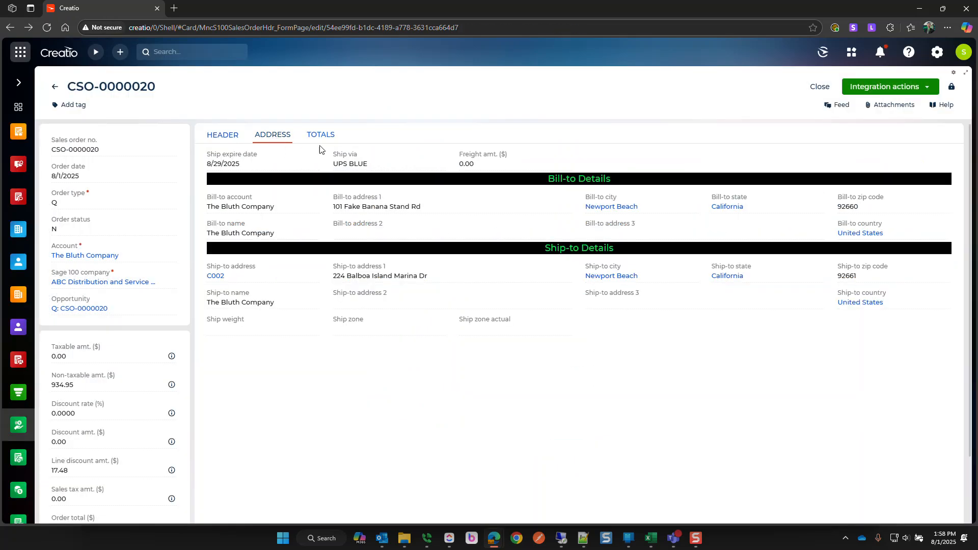
click(478, 163)
text(99.99)
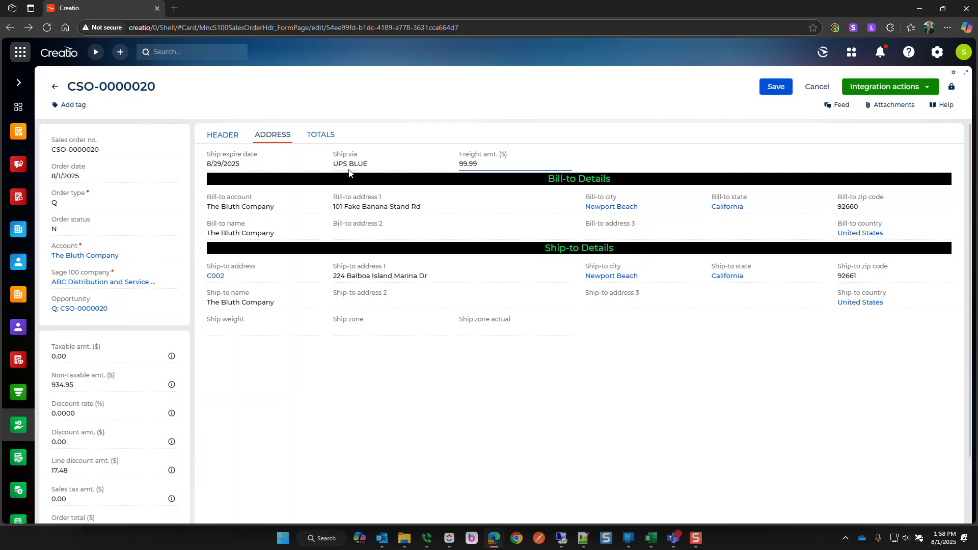
click(223, 136)
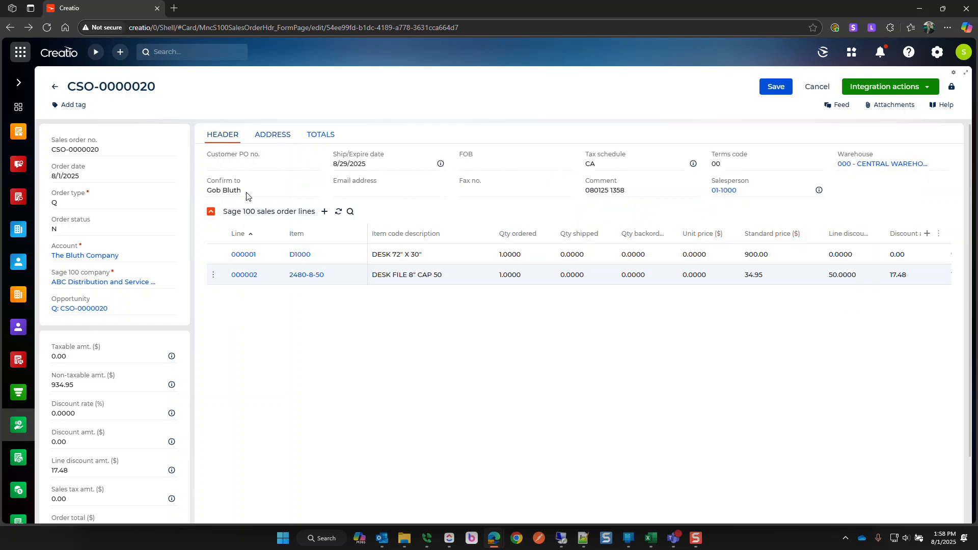
click(775, 87)
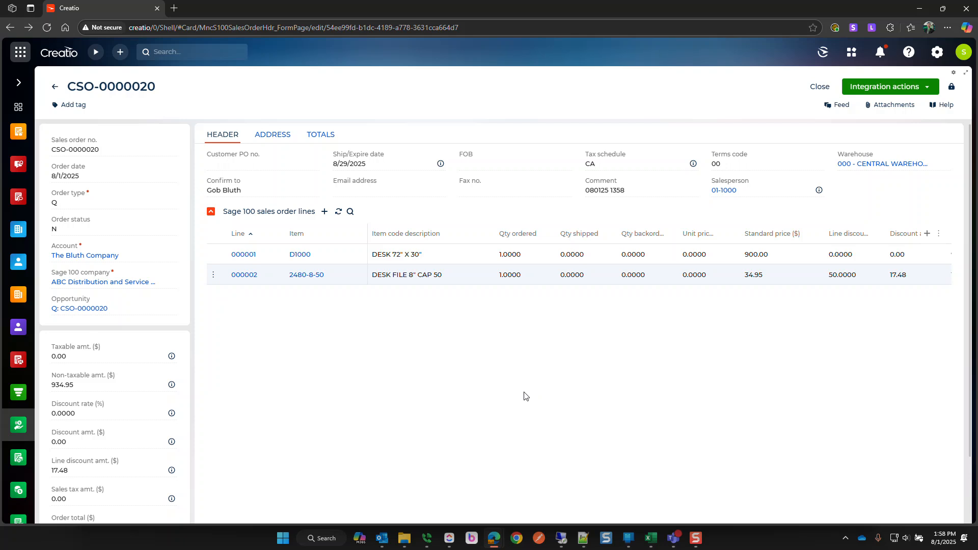
scroll(140, 401, down, 2)
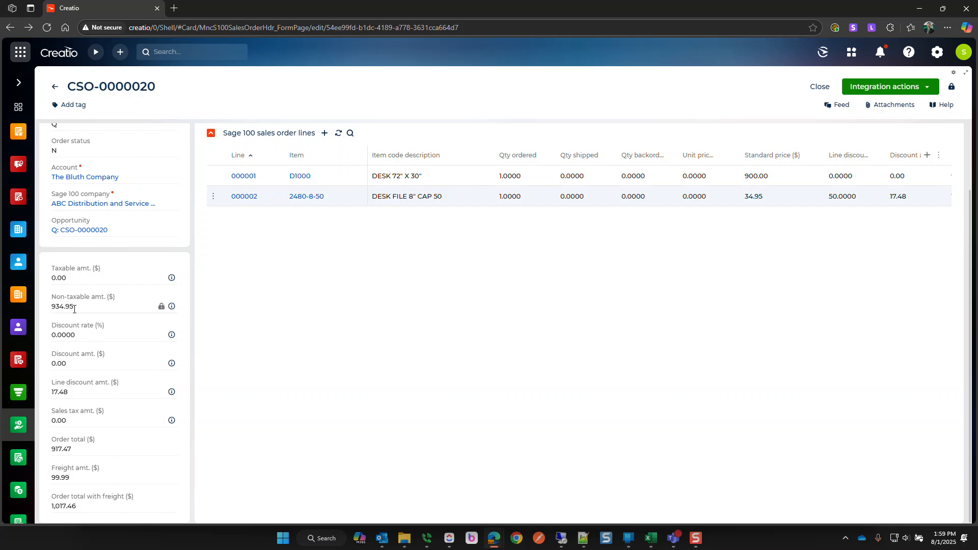
mouse_move(172, 309)
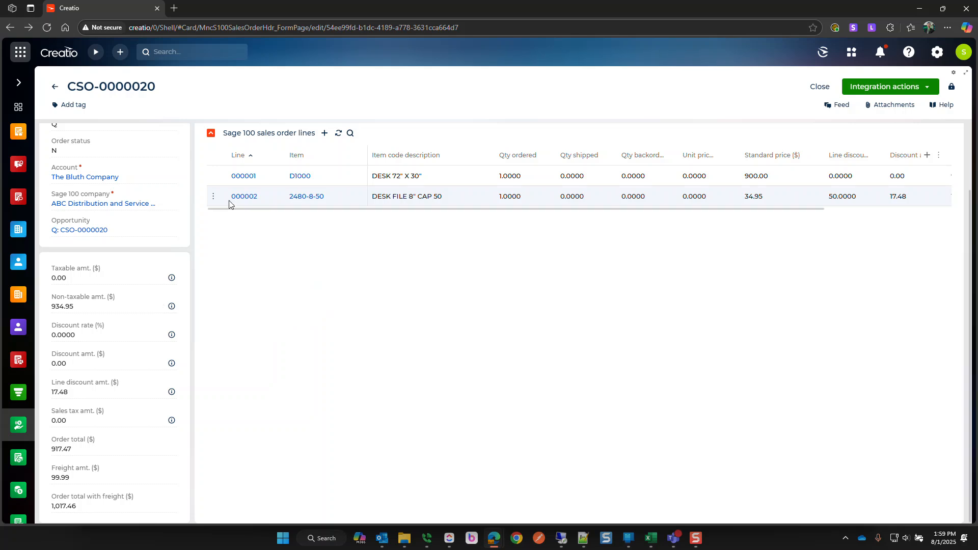
click(237, 176)
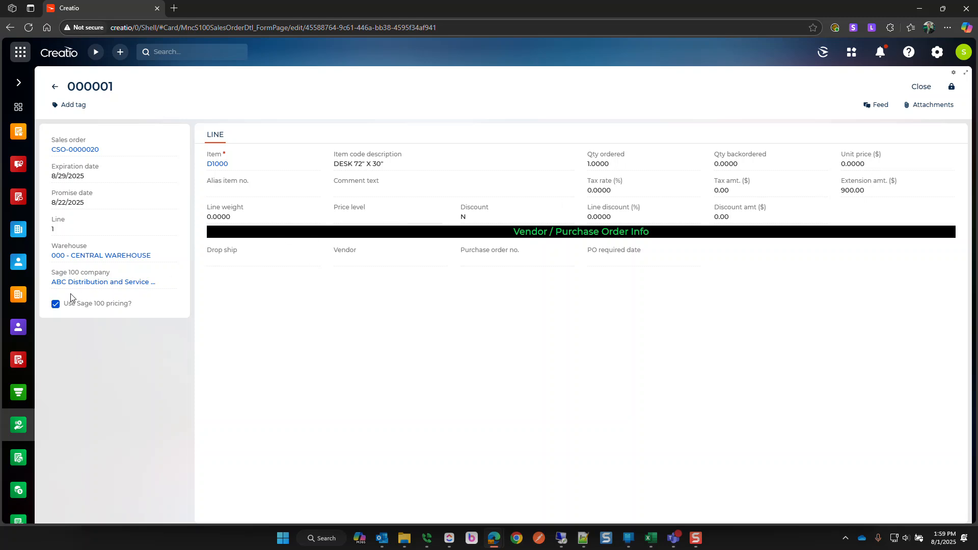
click(55, 88)
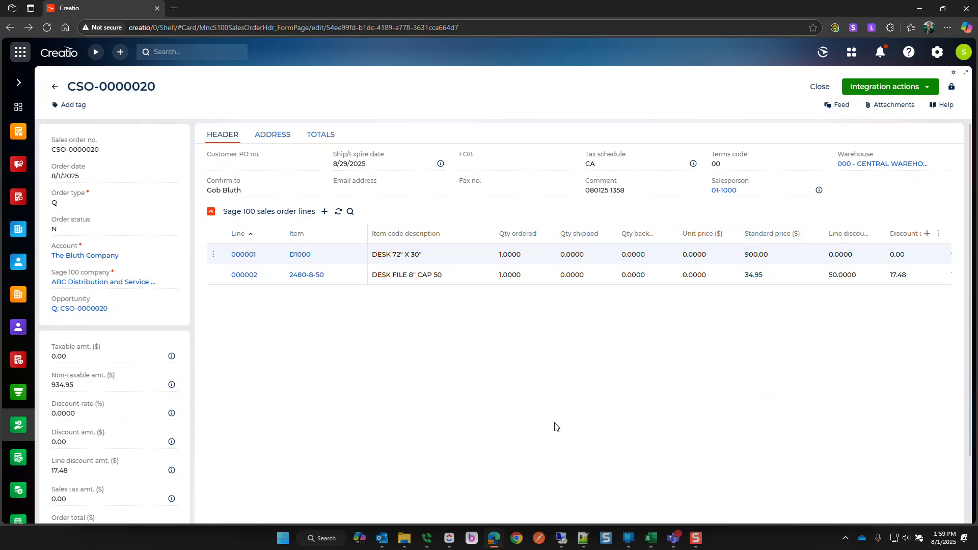
- In Sage 100, cancel order 0000171, close the order lookup unused, and return to Creatio's CSO-0000020
click(561, 538)
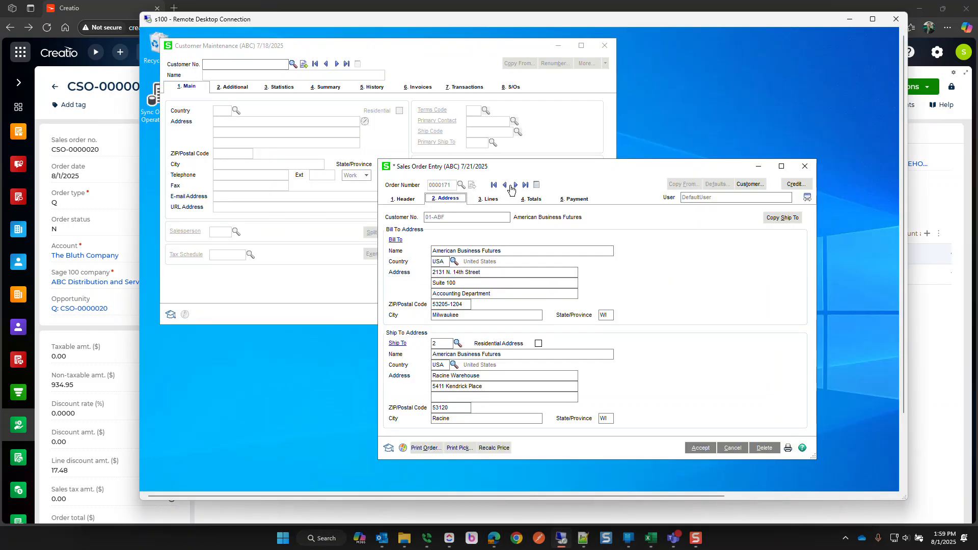
click(733, 447)
click(460, 185)
scroll(535, 306, down, 3)
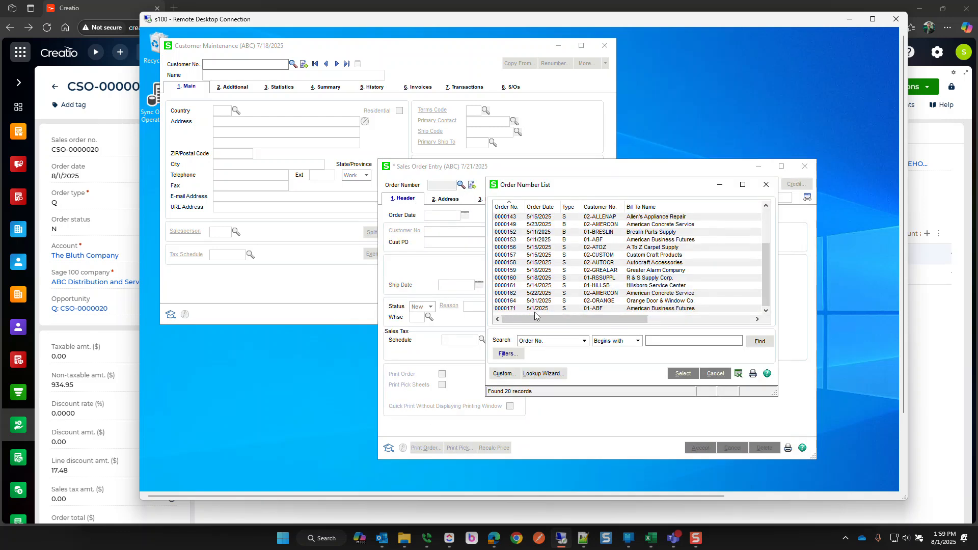
click(714, 374)
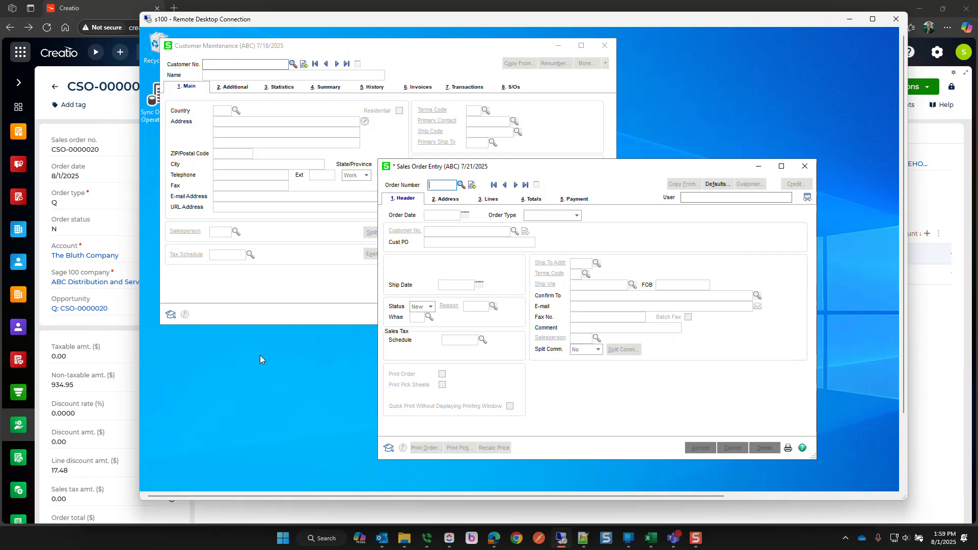
click(56, 74)
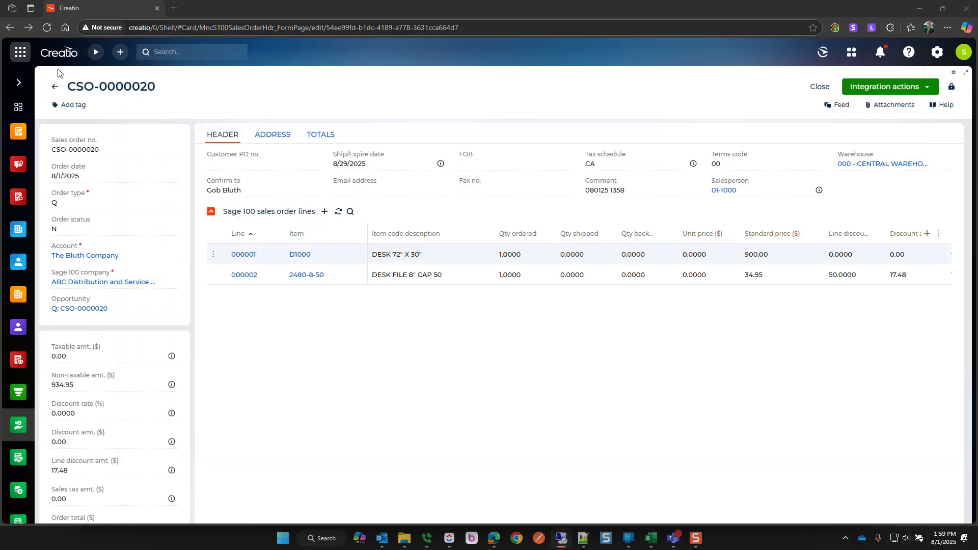
- Choose Create Sage 100 sales order from Integration actions for quote CSO-0000020
click(870, 93)
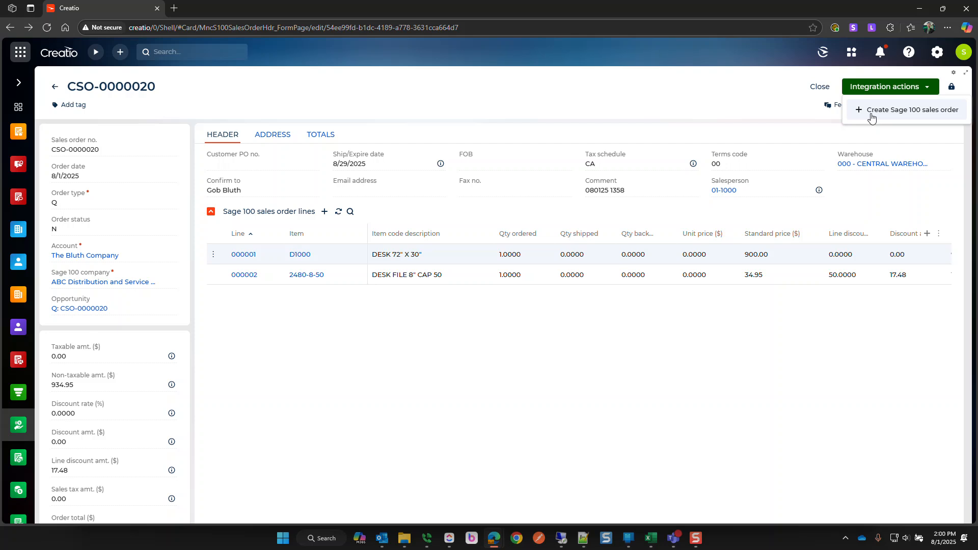
click(871, 115)
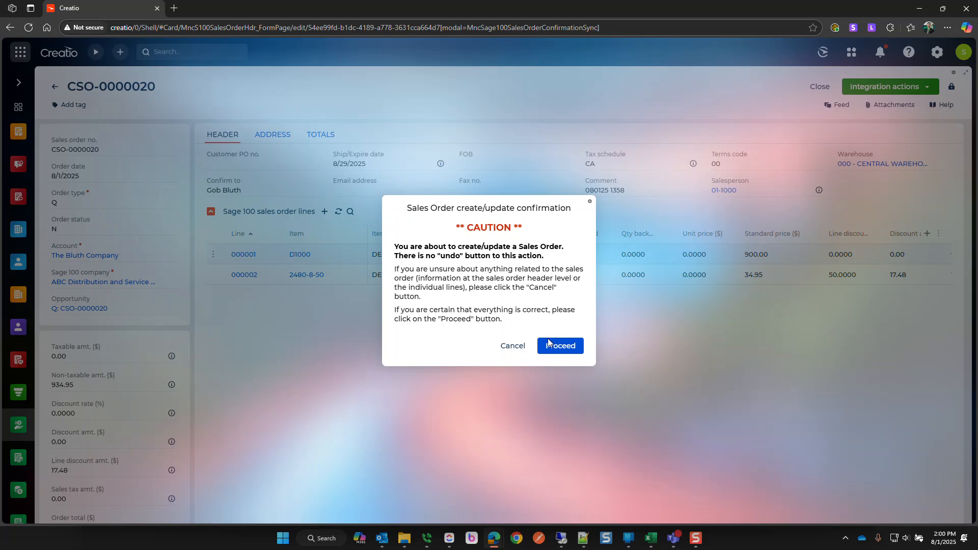
- Confirm the push so the quote reloads as Sage 100 sales order 0000293, then select that number
click(562, 348)
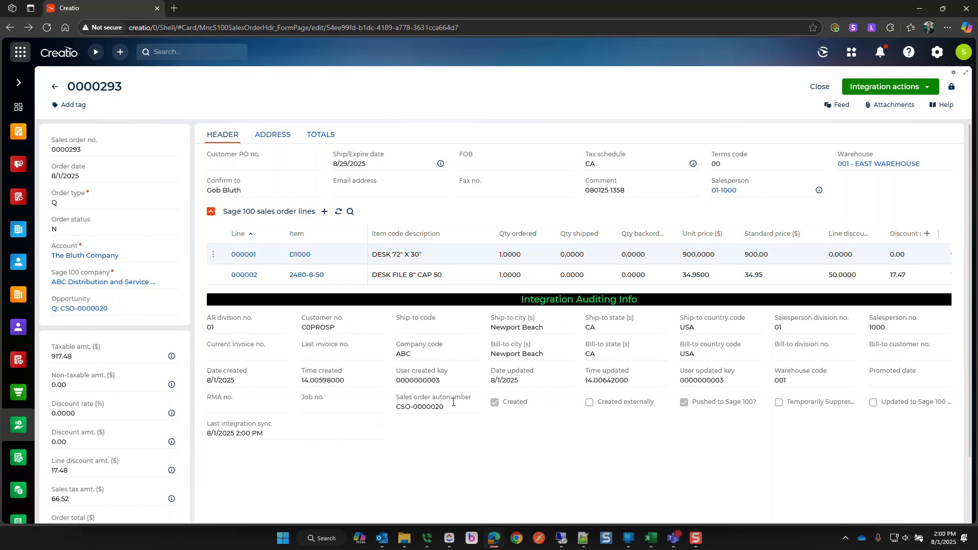
scroll(387, 393, down, 2)
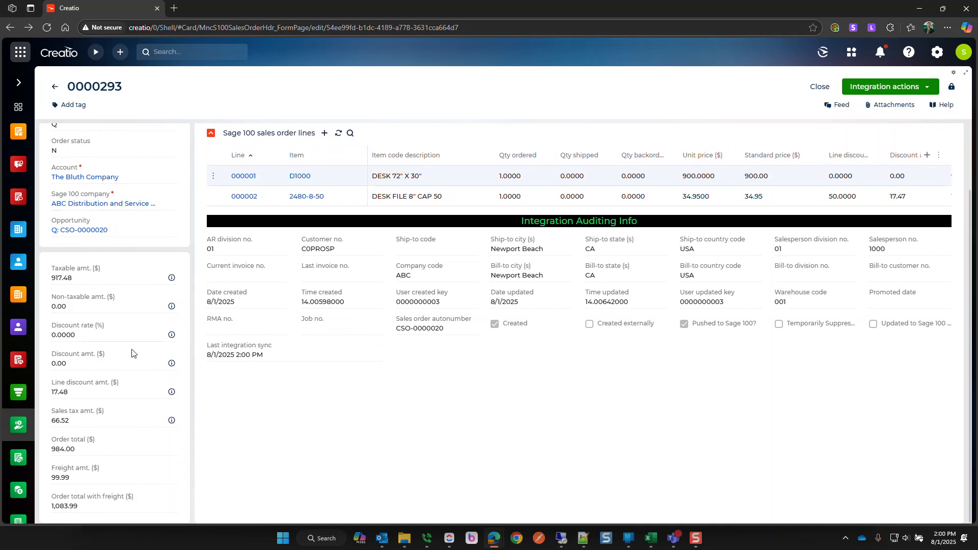
scroll(104, 468, up, 2)
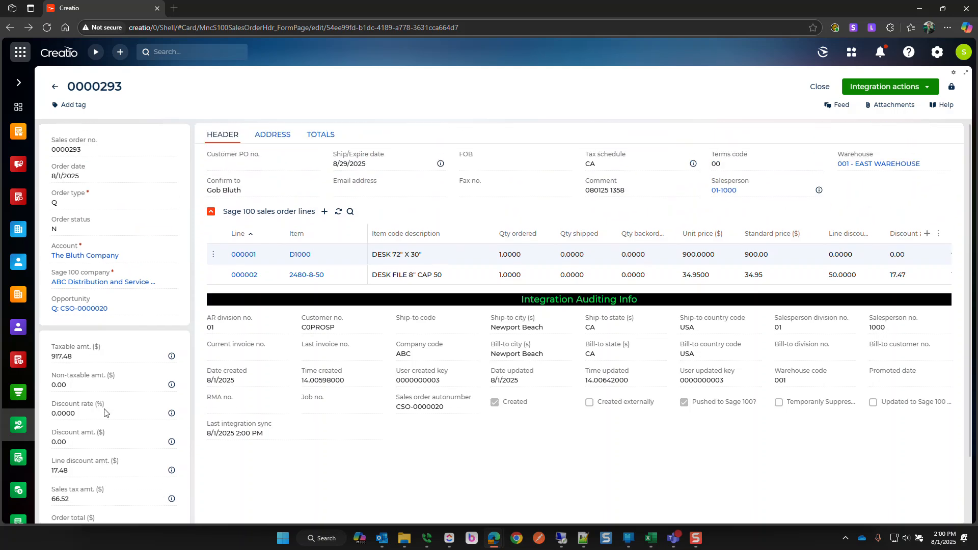
drag(74, 87, 120, 89)
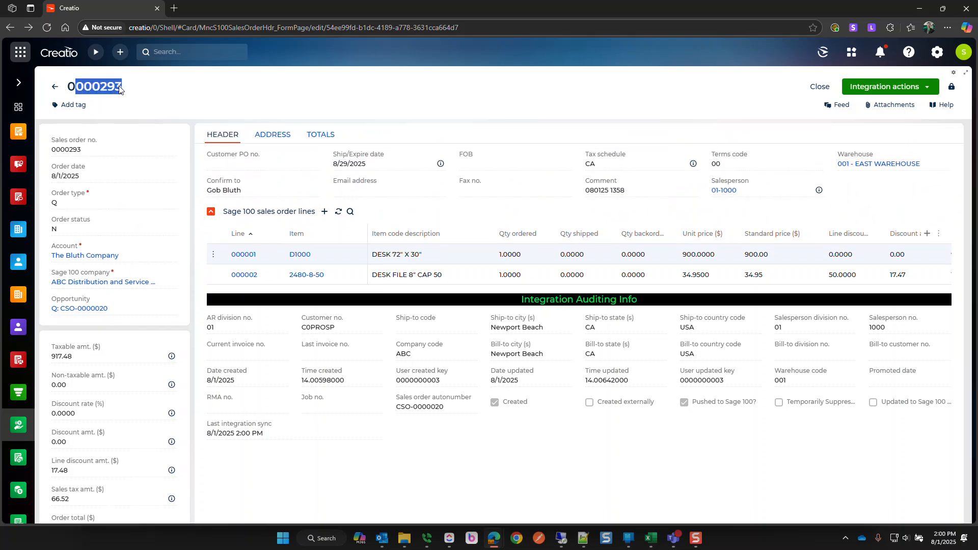
- Load sales order 0000293 in Sage 100's Sales Order Entry over Remote Desktop
click(561, 538)
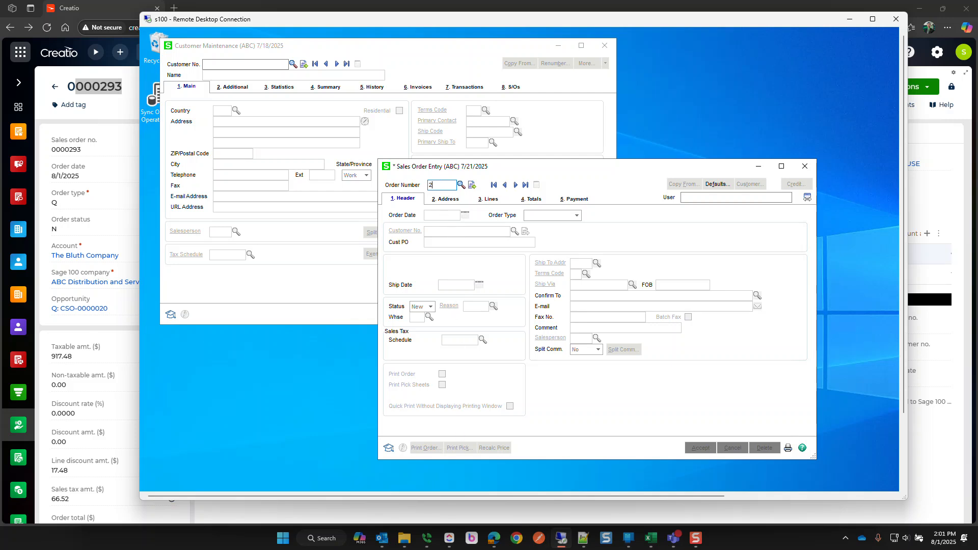
key(Tab)
click(447, 231)
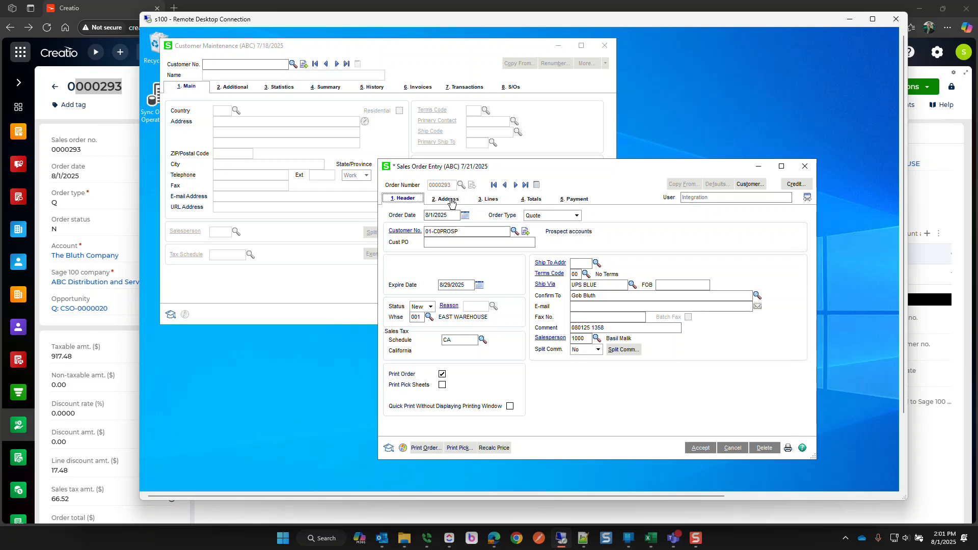
- Review order 0000293's addresses, the 2480-8-50 line details, and the 1,083.99 totals and discount
click(450, 202)
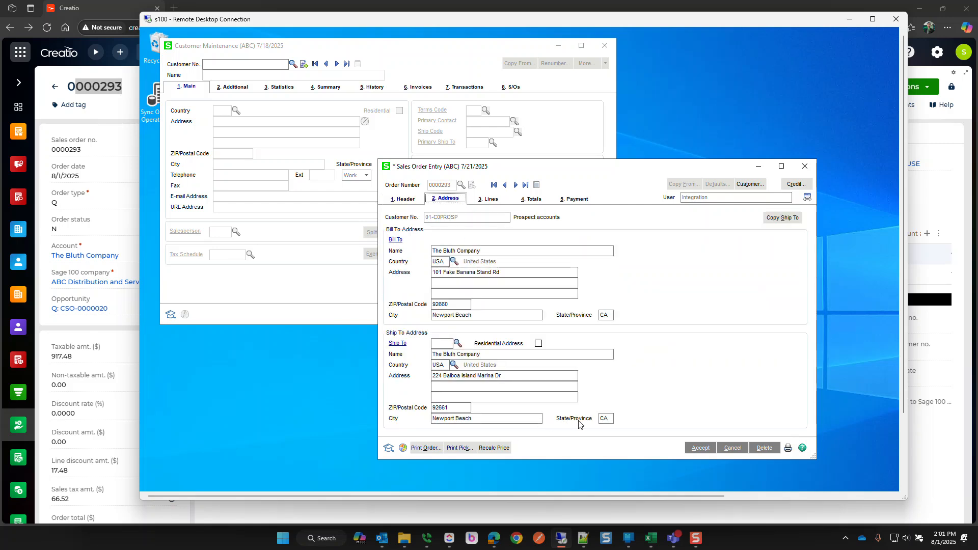
click(487, 204)
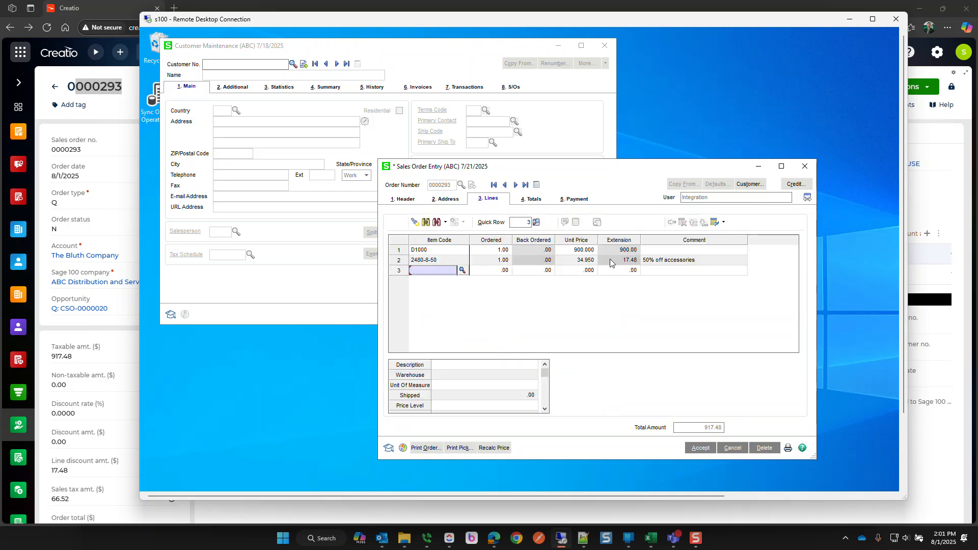
click(686, 265)
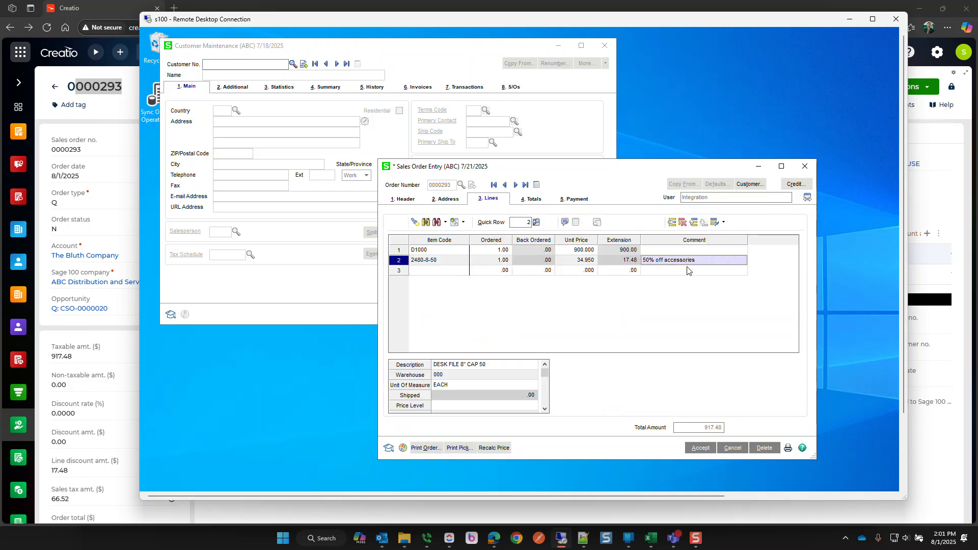
scroll(478, 385, down, 1)
scroll(478, 386, down, 2)
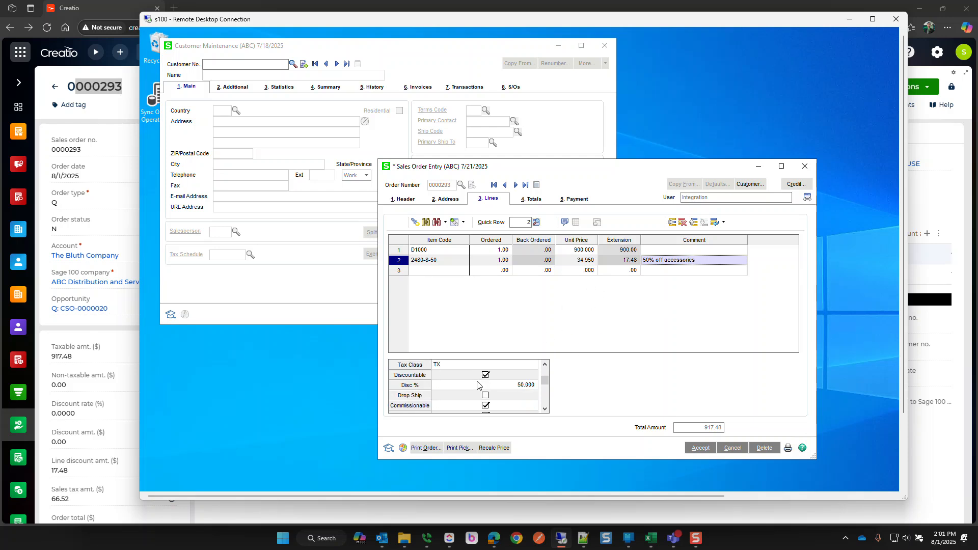
click(534, 204)
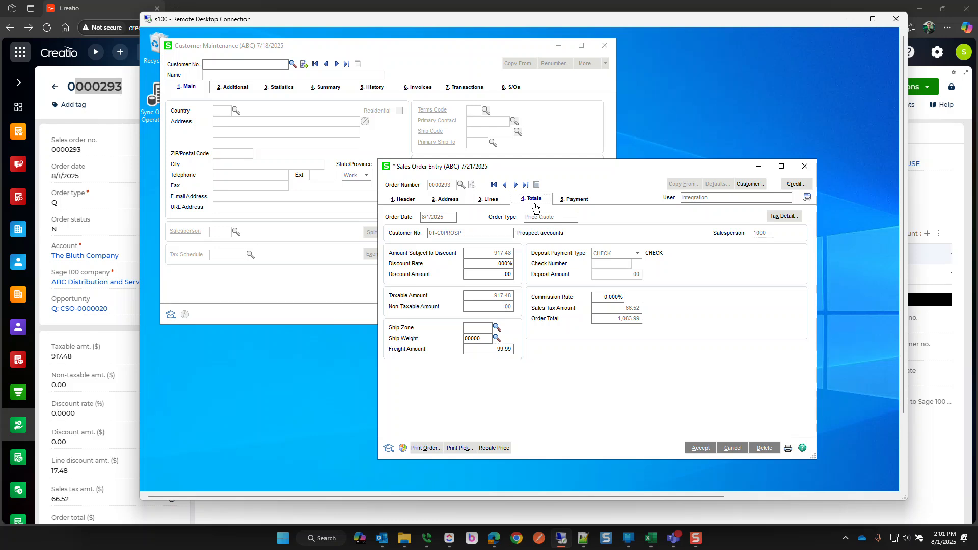
click(504, 266)
- Scroll through Creatio's order 0000293 totals and lines D1000 and 2480-8-50
click(316, 506)
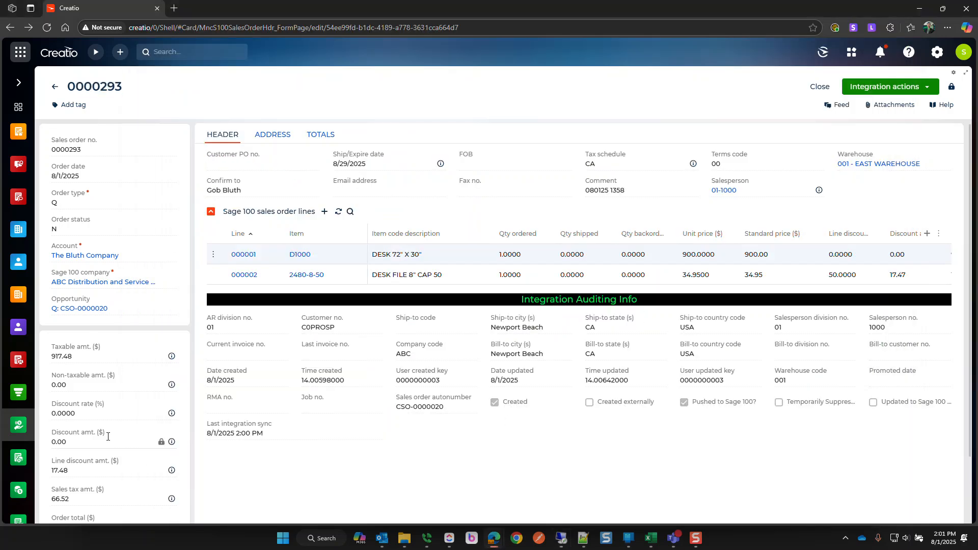
scroll(110, 437, down, 5)
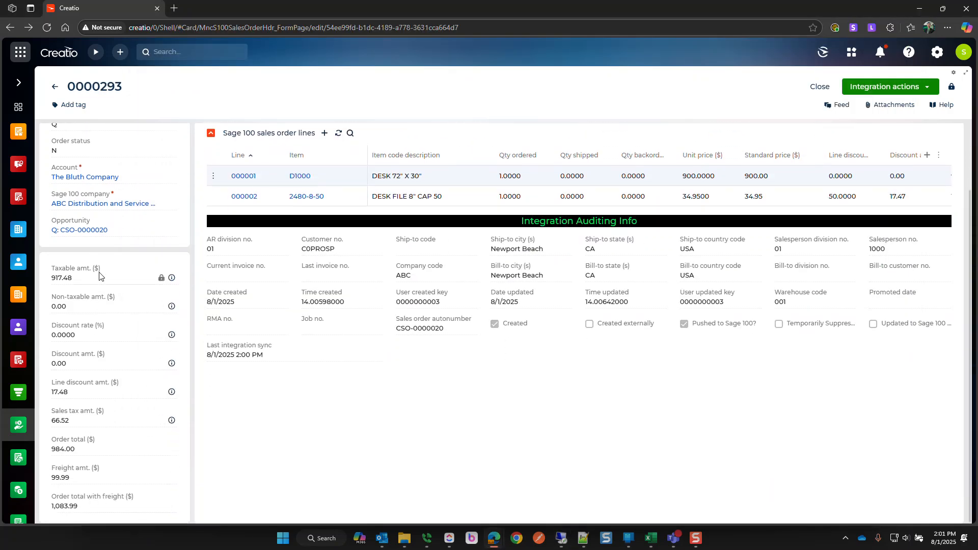
scroll(272, 448, up, 2)
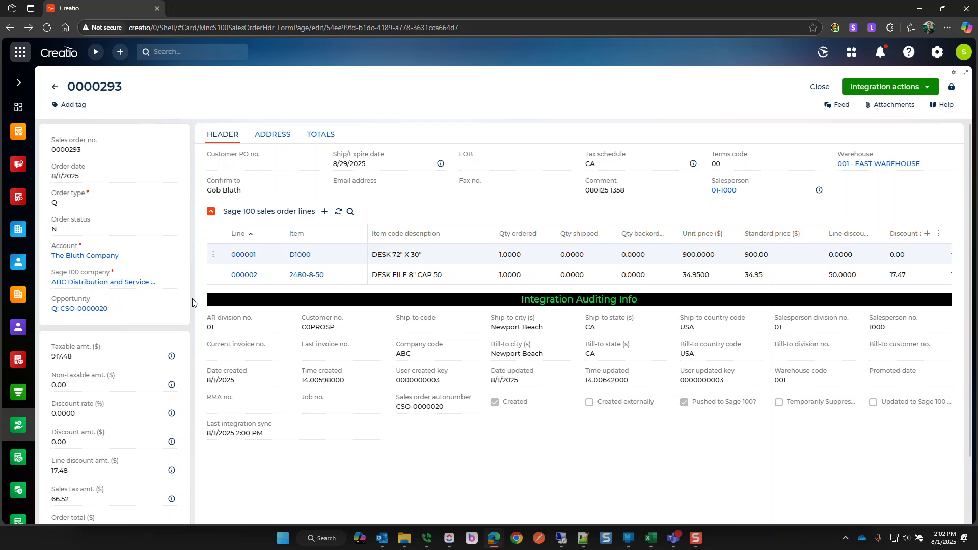
- From The Bluth Company account, choose Create Sage 100 customer under Integration actions
click(93, 256)
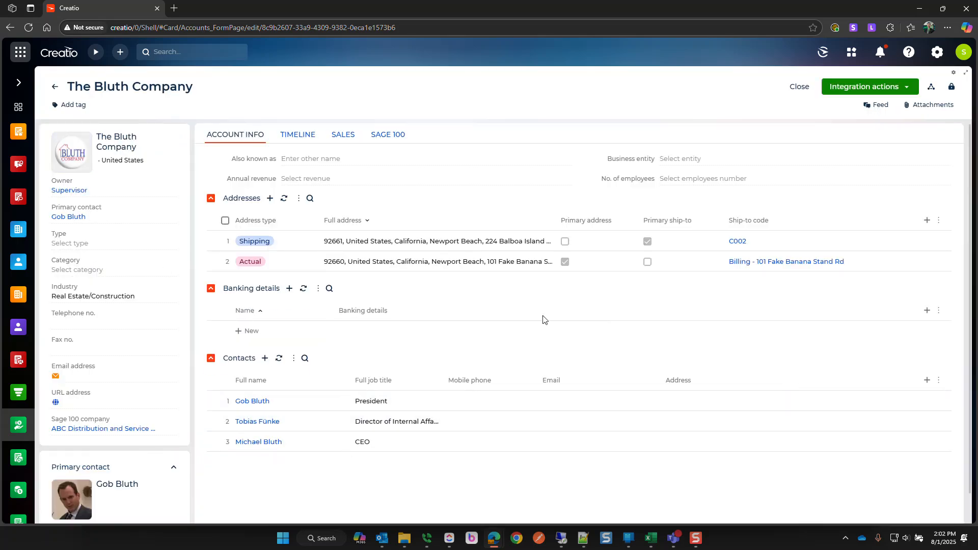
click(884, 90)
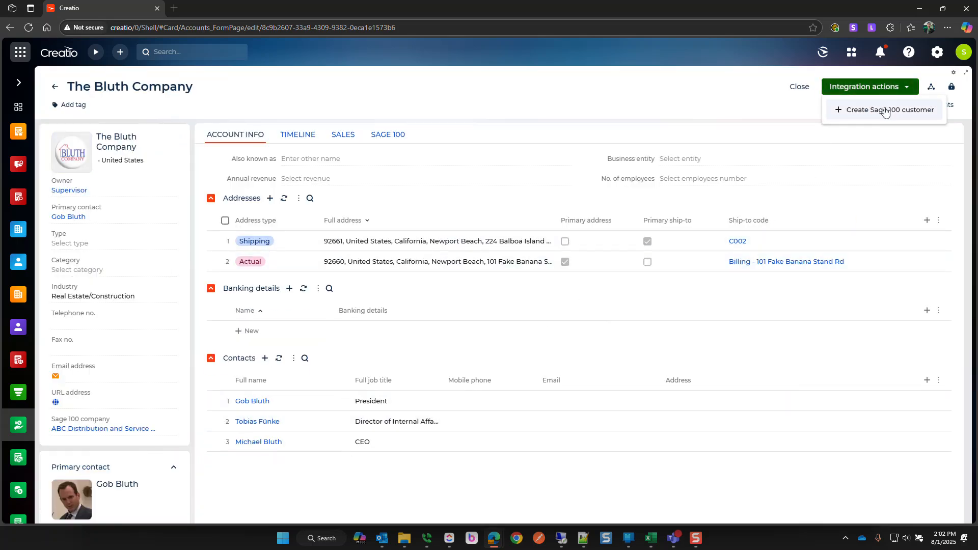
click(840, 116)
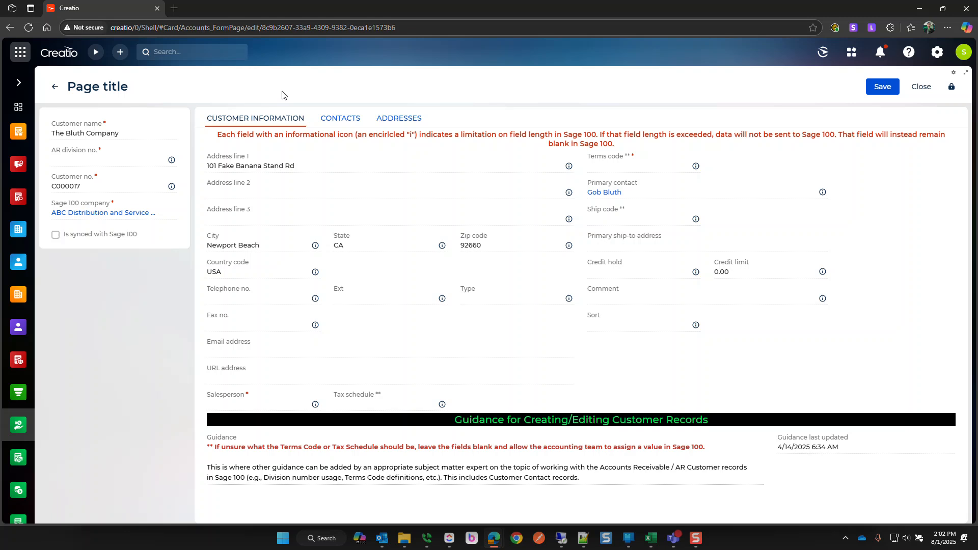
- Enter AR division 01, salesperson 1000 and tax schedule CA for the new customer
click(95, 161)
text(01)
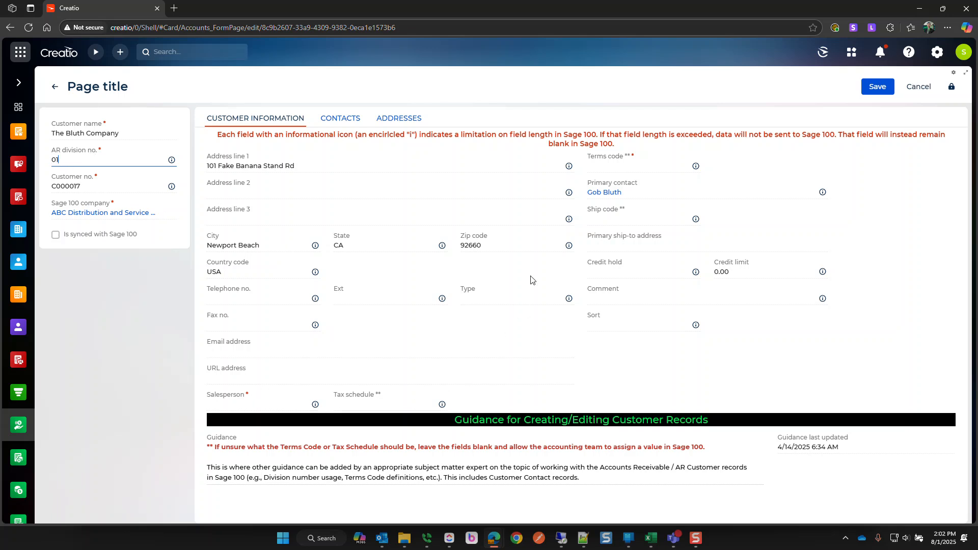
click(634, 159)
click(239, 402)
text(1000)
click(374, 402)
text(CA)
- Set terms code 00, credit hold N, credit limit 10000 and comment 'Created by BNM'
click(613, 170)
text(00)
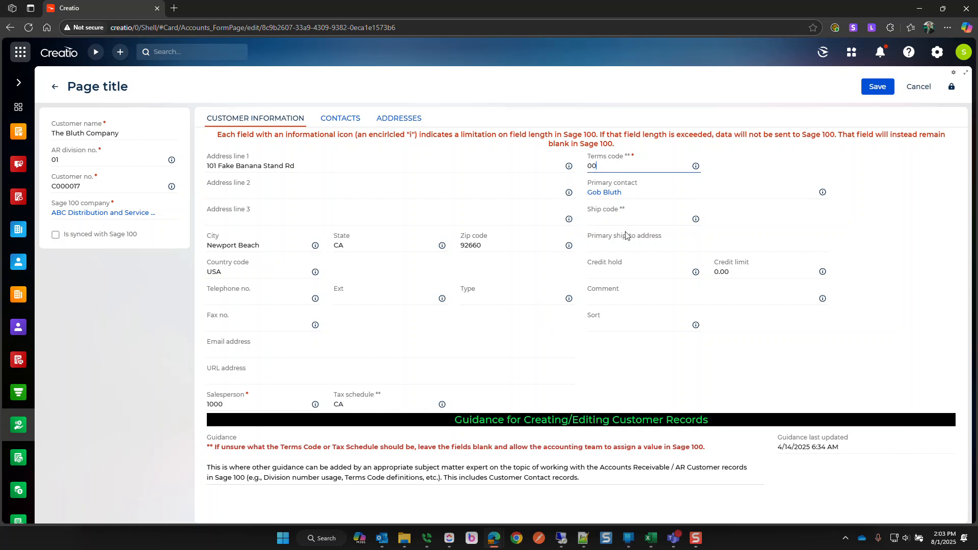
click(610, 268)
text(N)
click(754, 269)
text(10000)
click(752, 294)
text(Created by BNM)
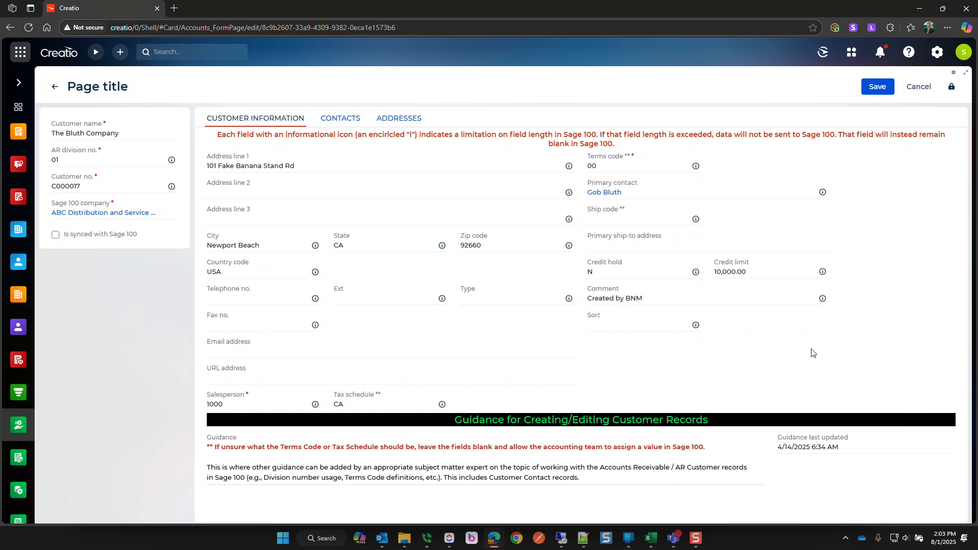
click(338, 120)
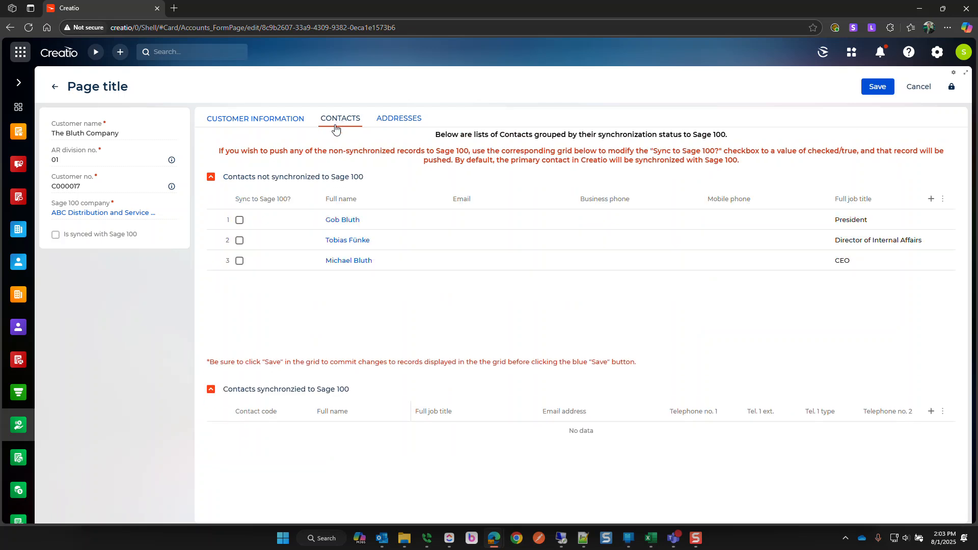
- Mark the President and CEO contacts to sync to Sage 100 and save
click(239, 221)
click(240, 261)
click(240, 261)
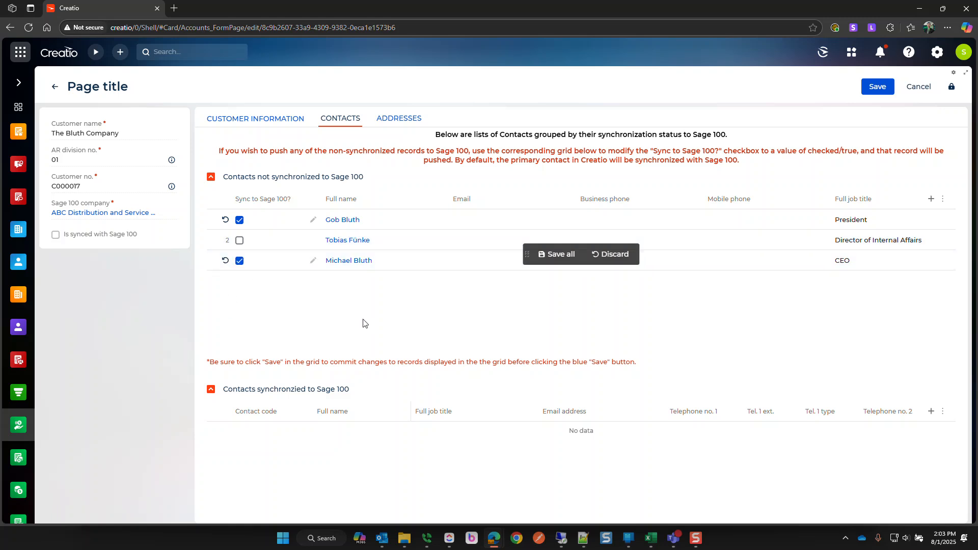
click(556, 254)
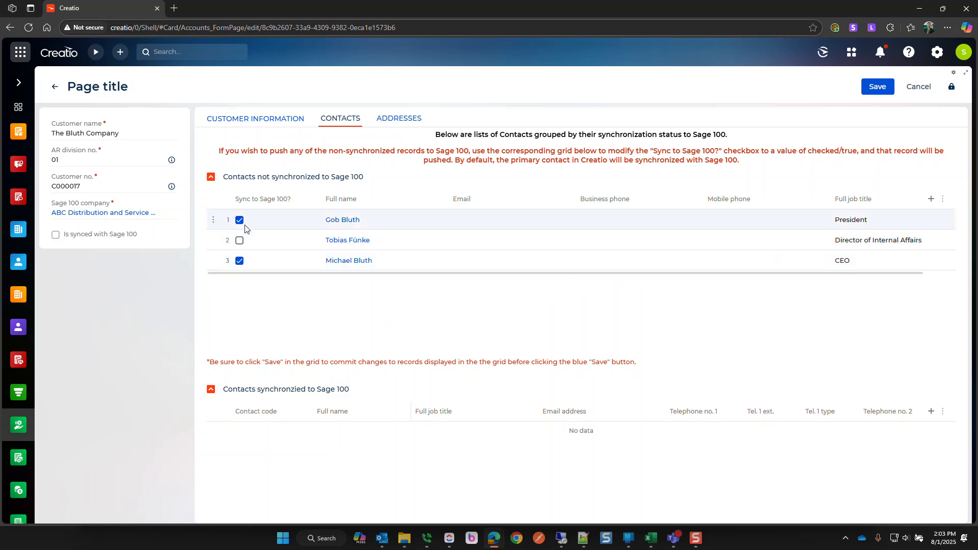
- Enter e-mail addresses for the President and CEO contacts and save each
click(471, 221)
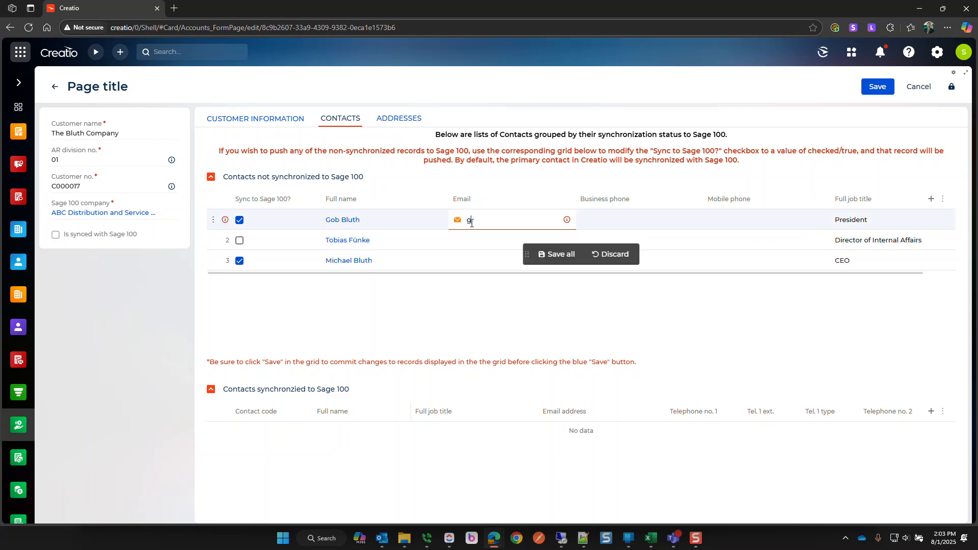
click(562, 255)
click(499, 259)
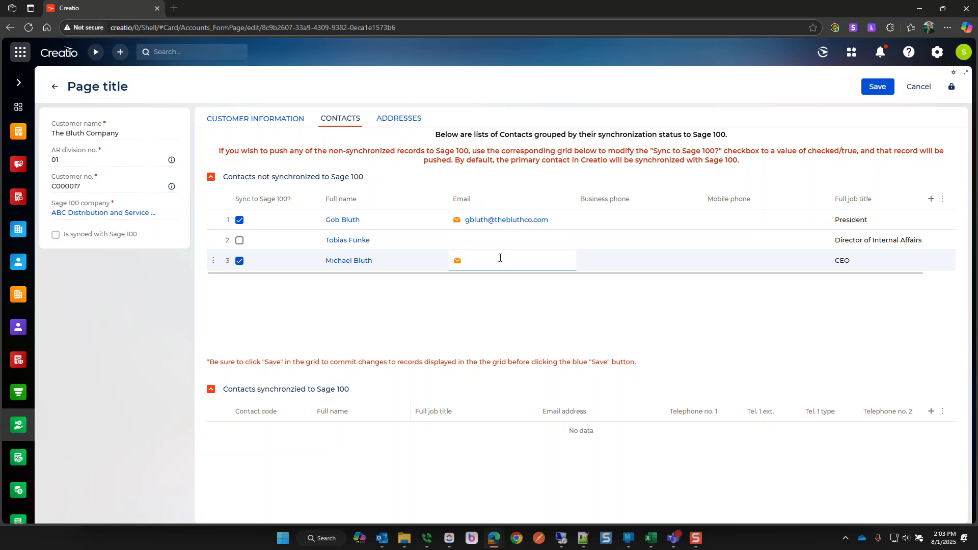
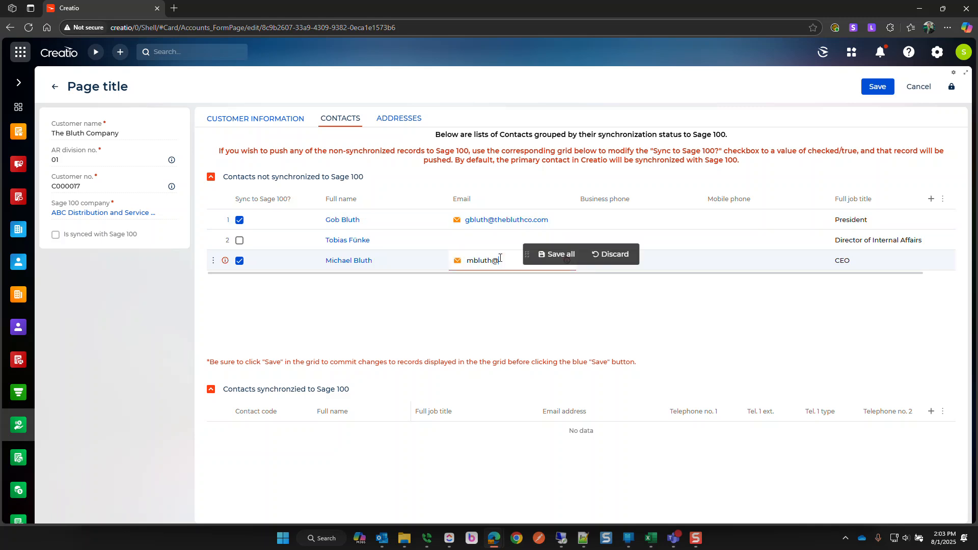
click(552, 254)
- Add the President's business phone and the CEO's mobile phone, then save all
click(594, 221)
click(594, 220)
text(9)
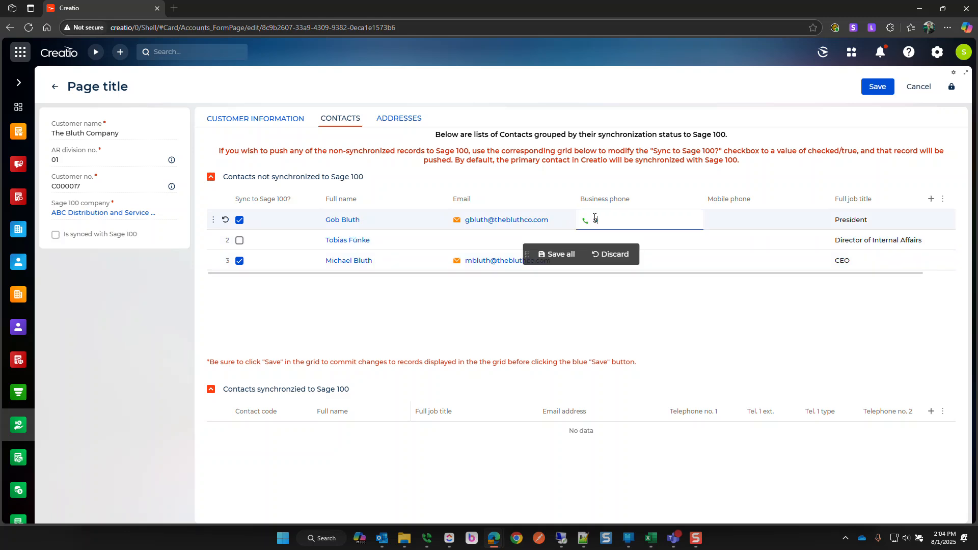
text(599-555-1234)
click(730, 258)
text(949-555-2000)
click(555, 254)
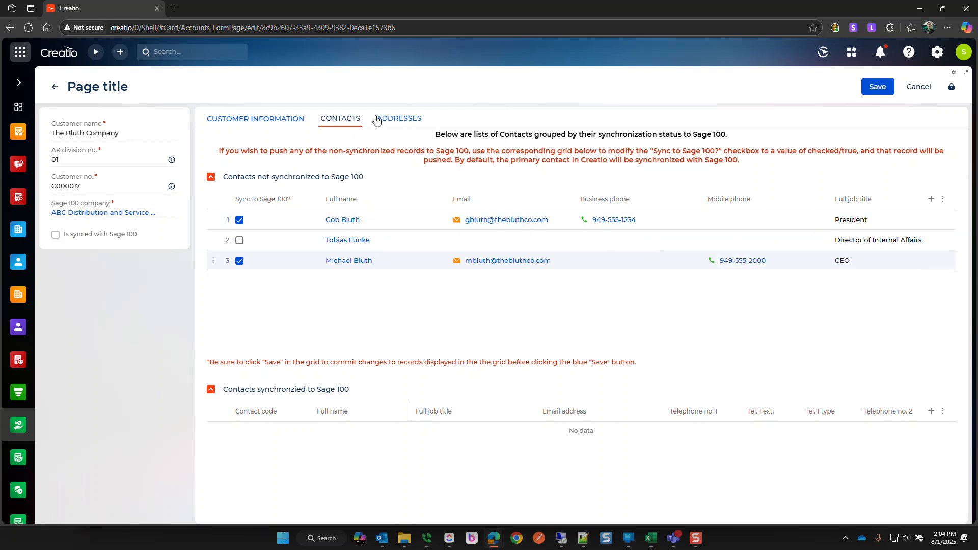
- Mark the primary ship-to address to sync to Sage 100, save, and return to customer information
click(374, 119)
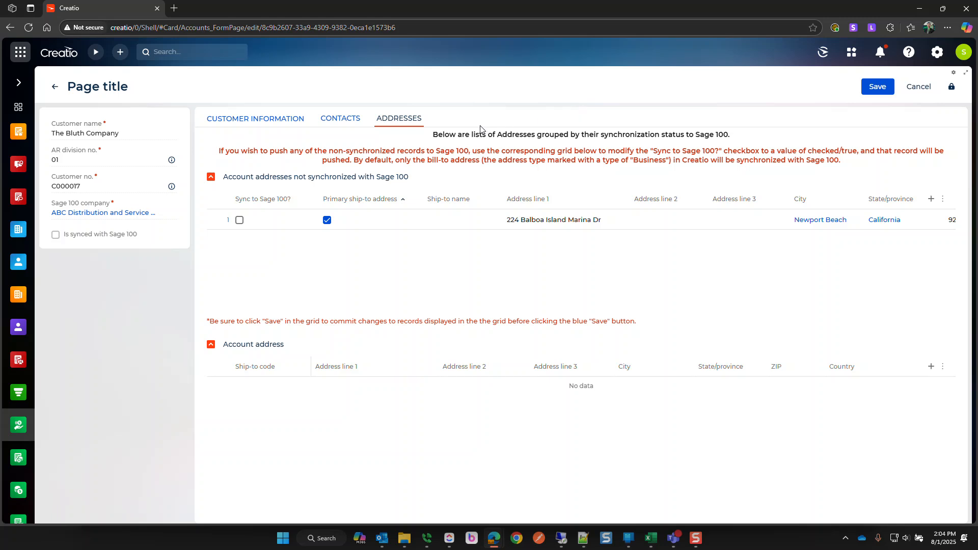
click(239, 220)
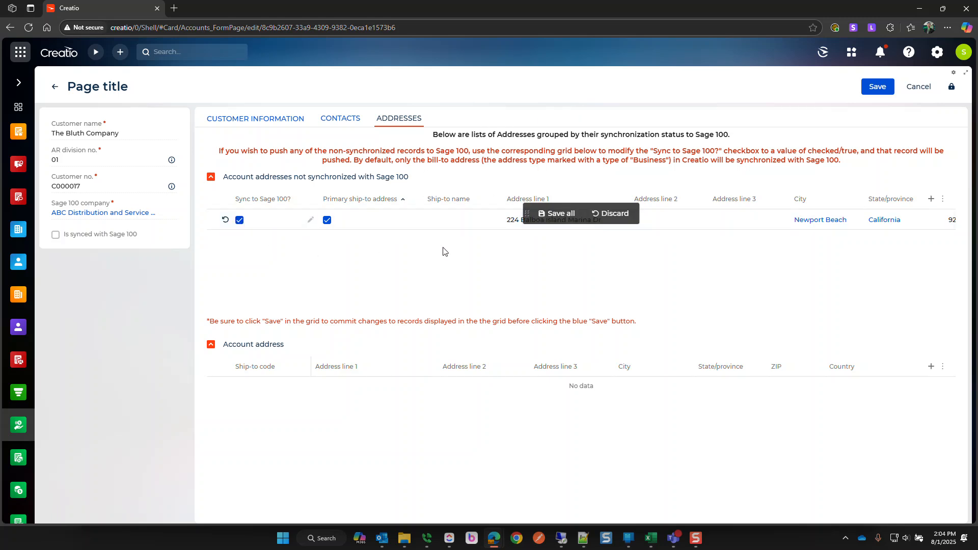
click(556, 213)
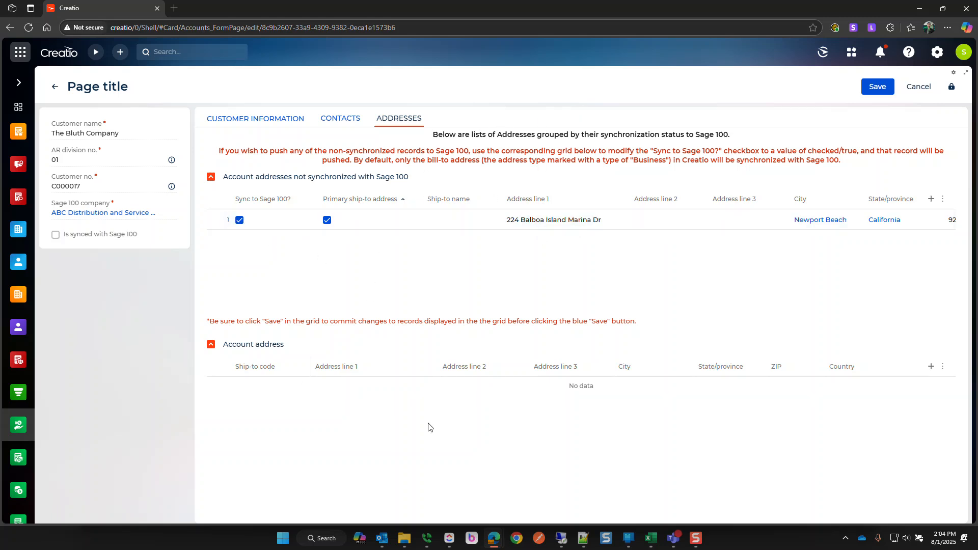
click(334, 120)
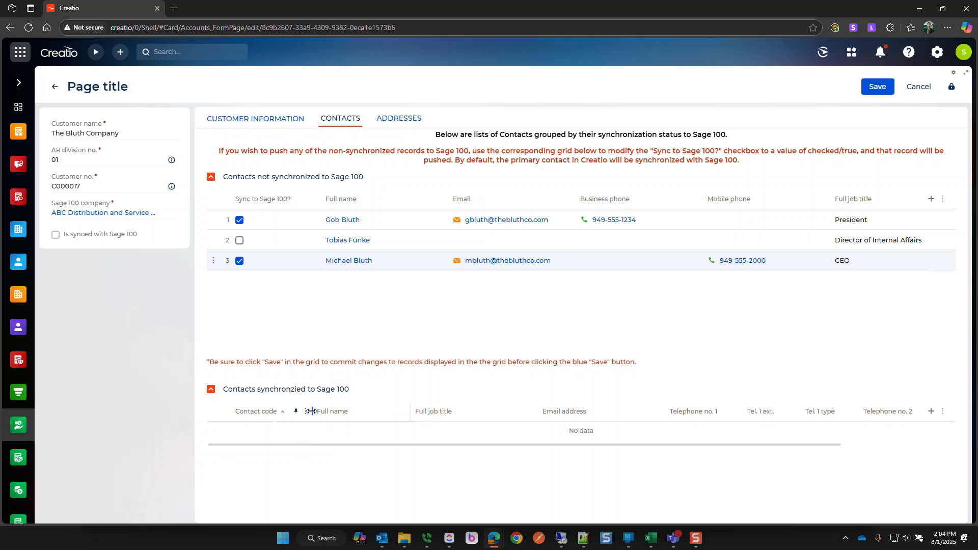
click(399, 118)
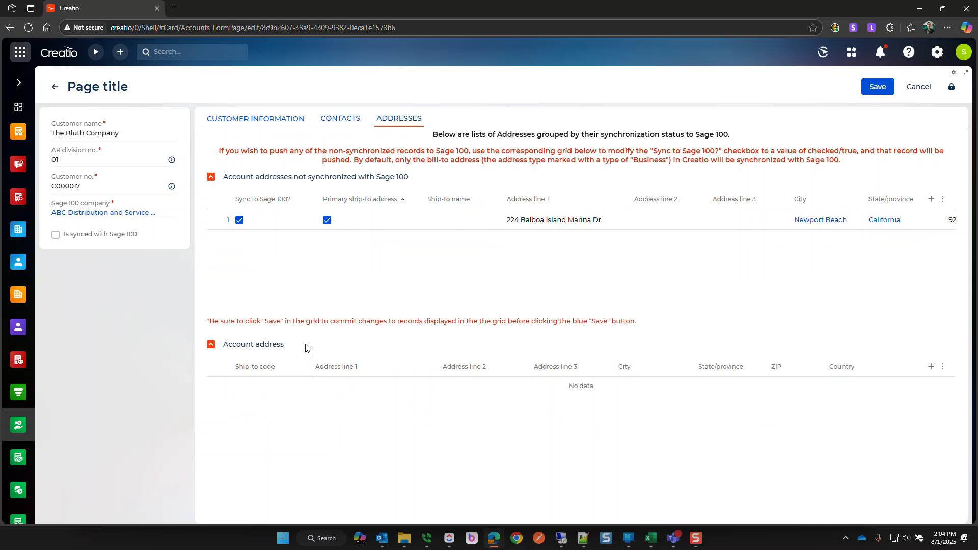
click(340, 118)
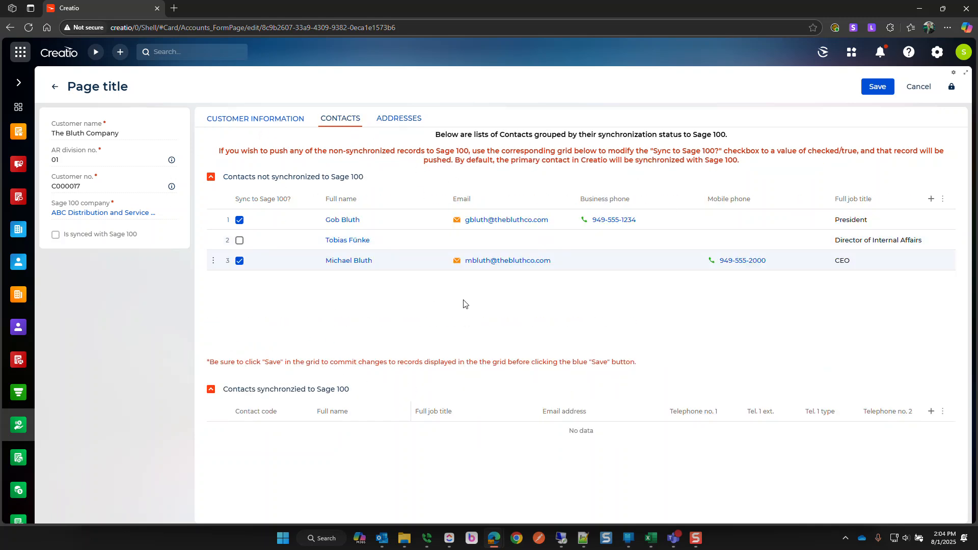
click(216, 119)
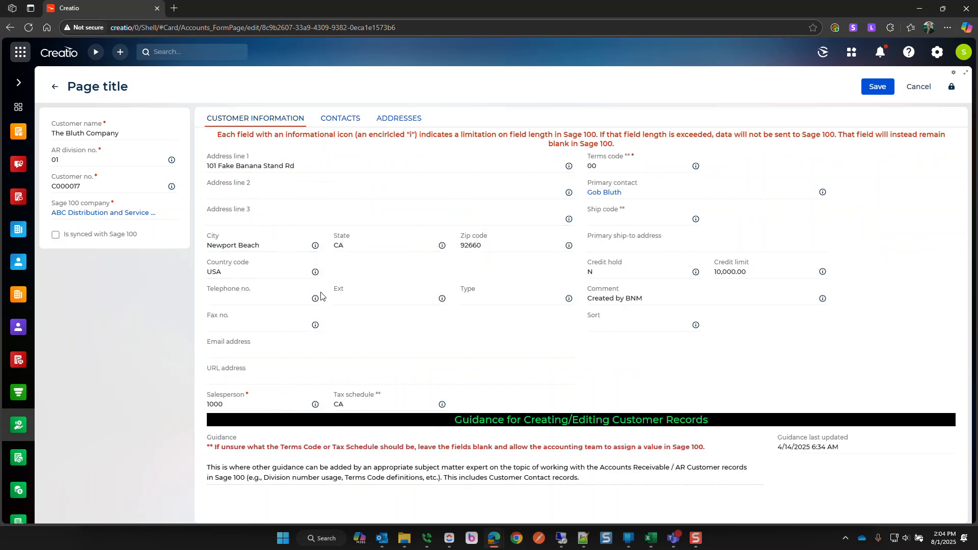
- Save The Bluth Company's new Sage 100 customer record
mouse_move(313, 328)
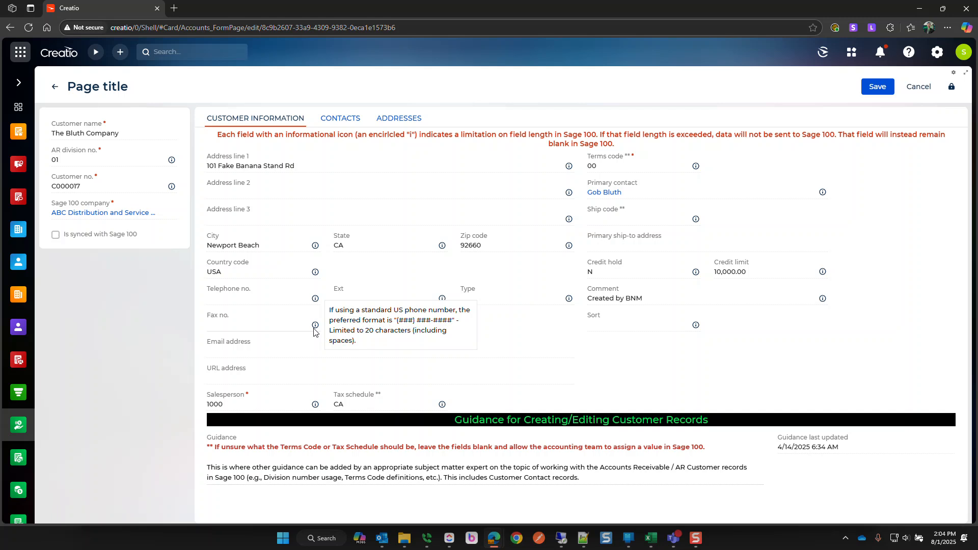
click(293, 350)
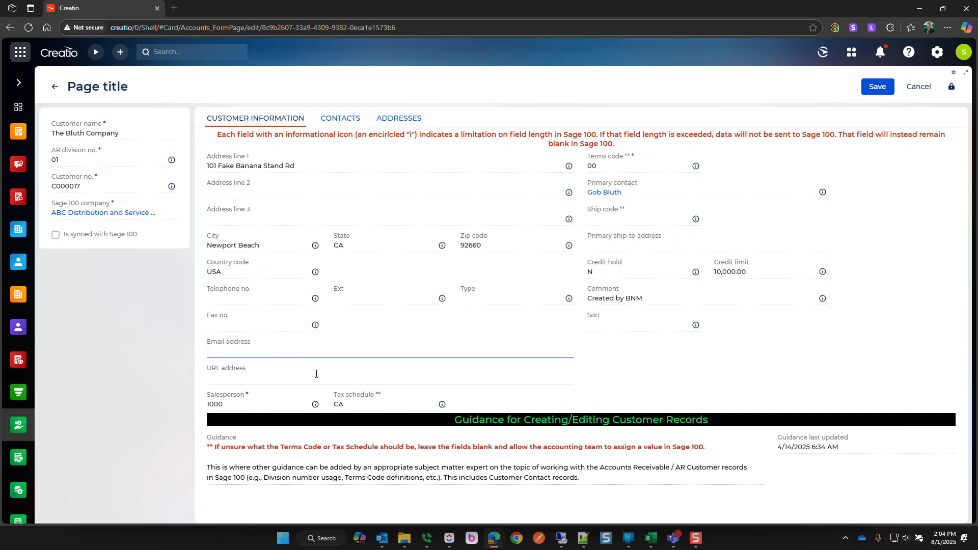
click(877, 92)
click(876, 87)
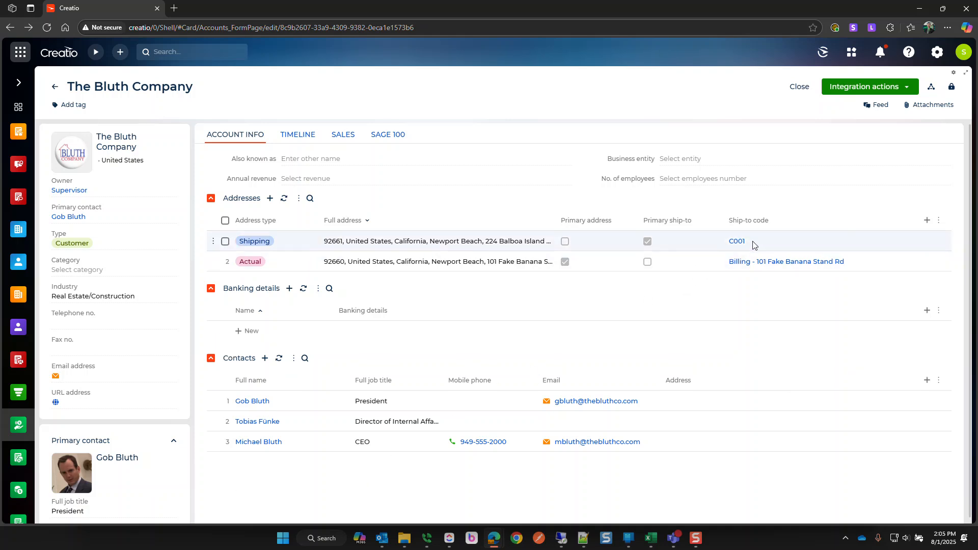
- Check The Bluth Company account's Sage 100 customer information
click(386, 144)
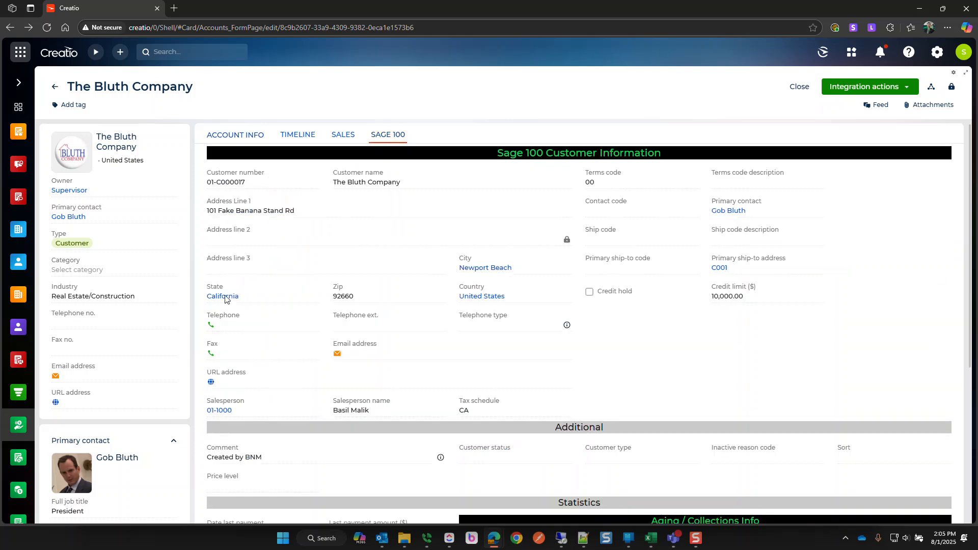
scroll(589, 341, down, 5)
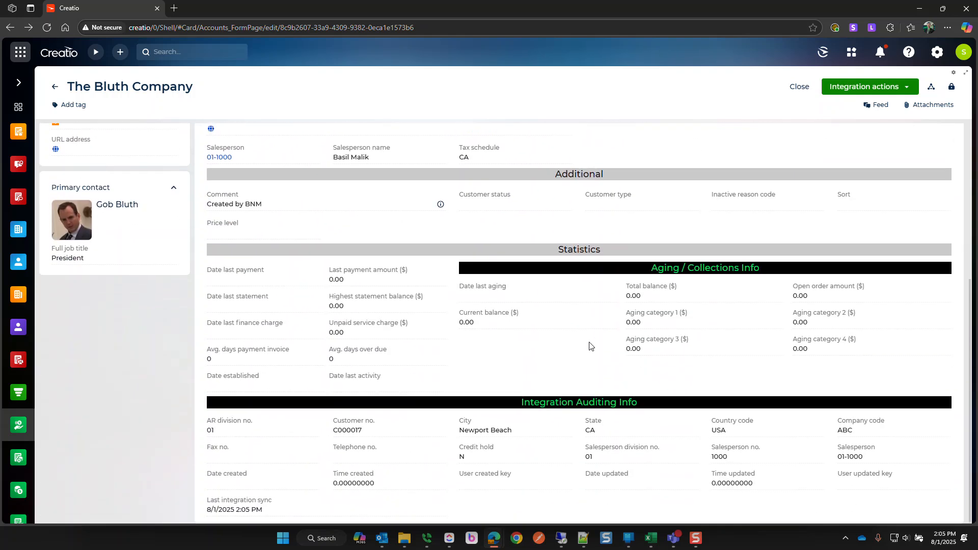
scroll(589, 346, up, 5)
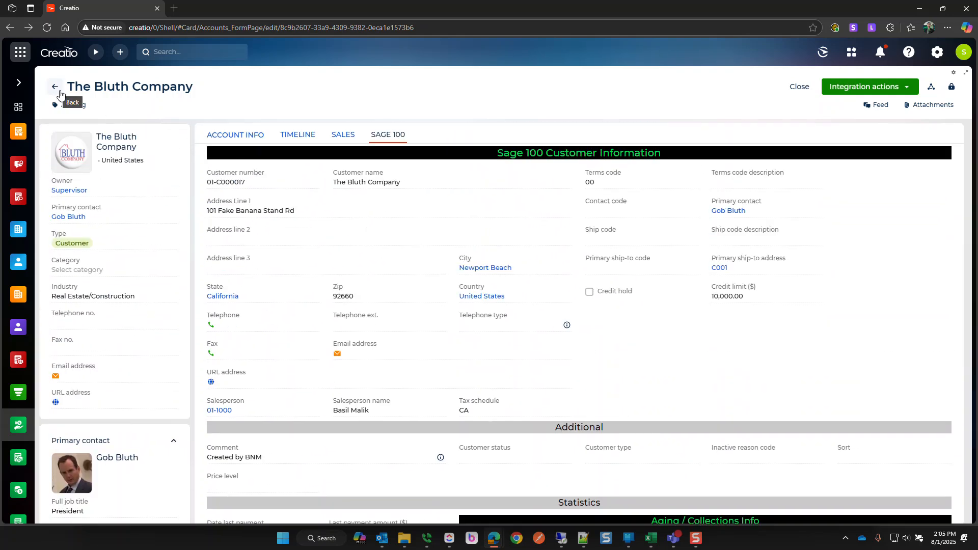
- Open sales order 0000293 from the Sage 100 sales orders list, then switch to Remote Desktop
click(224, 135)
click(17, 429)
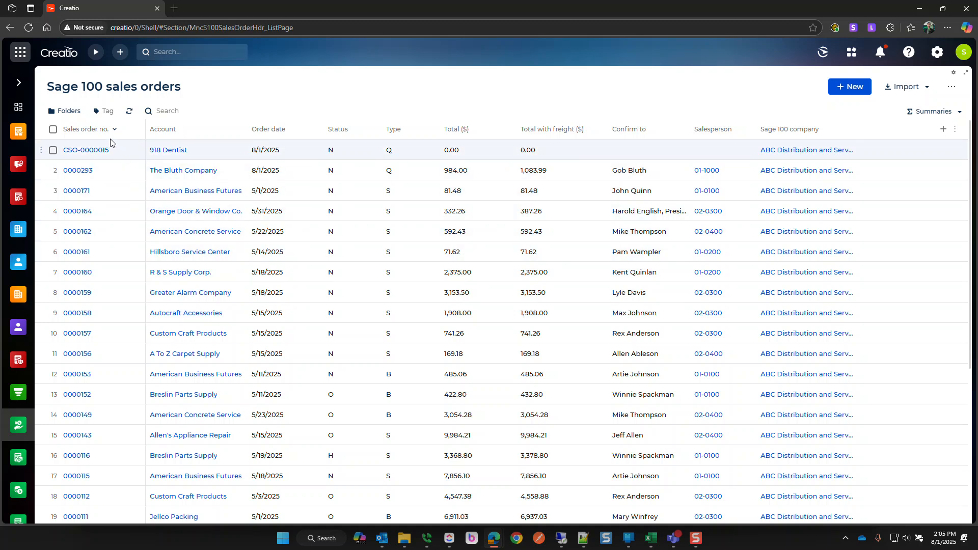
click(80, 171)
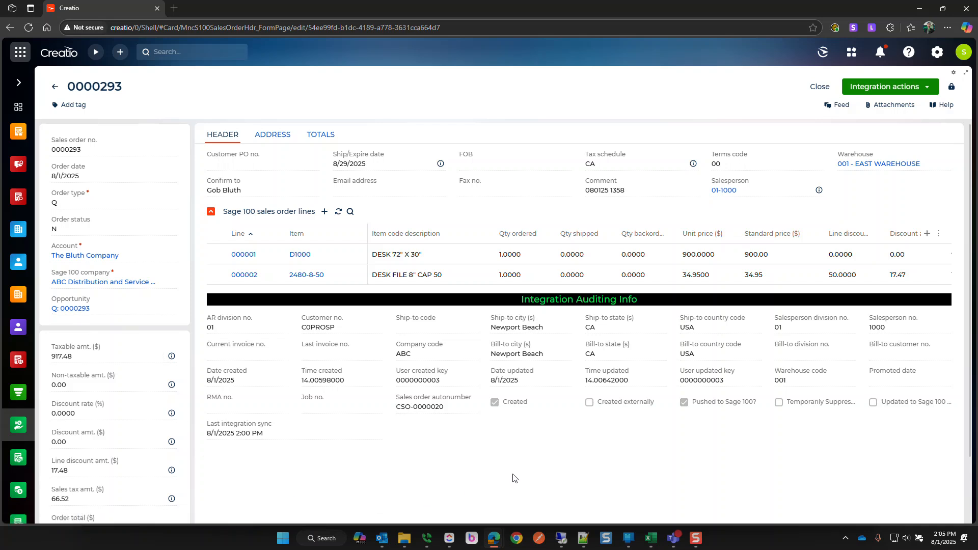
scroll(720, 471, down, 2)
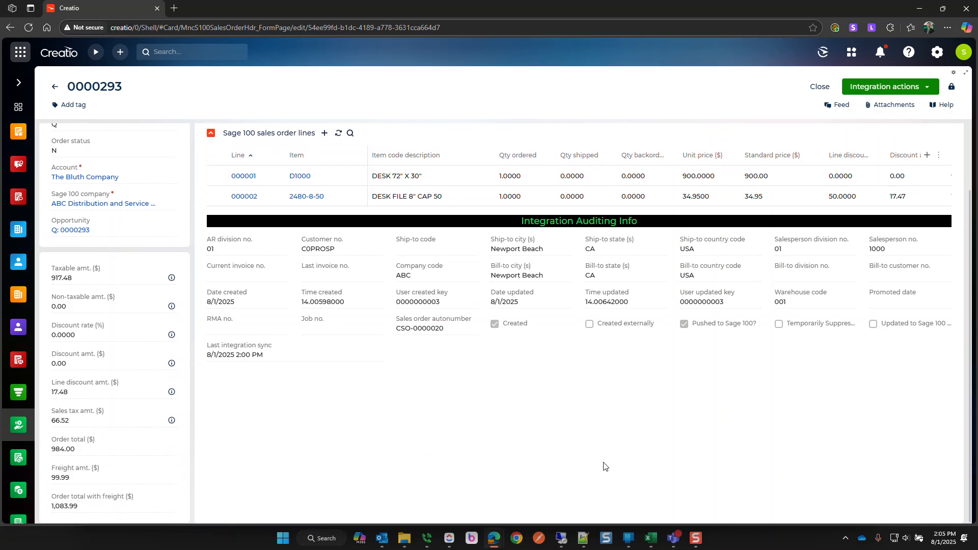
scroll(552, 400, up, 2)
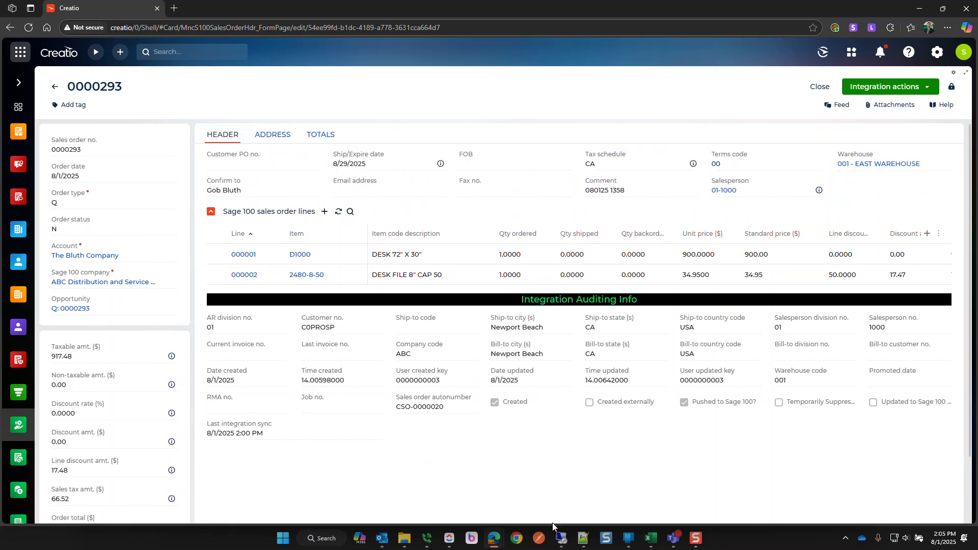
click(561, 538)
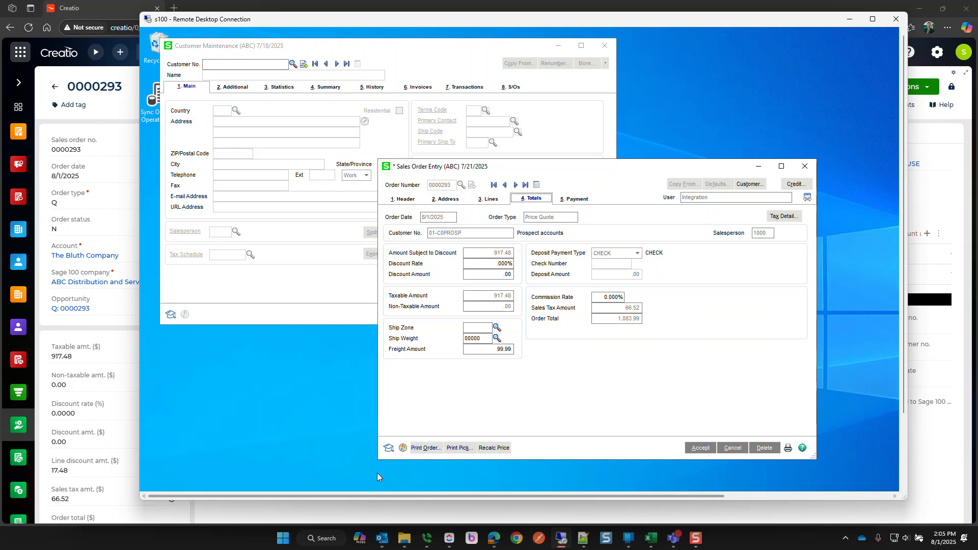
- On quote 0000293, replace the prospect customer with 01-C000017 The Bluth Company and update line pricing
click(505, 185)
click(515, 186)
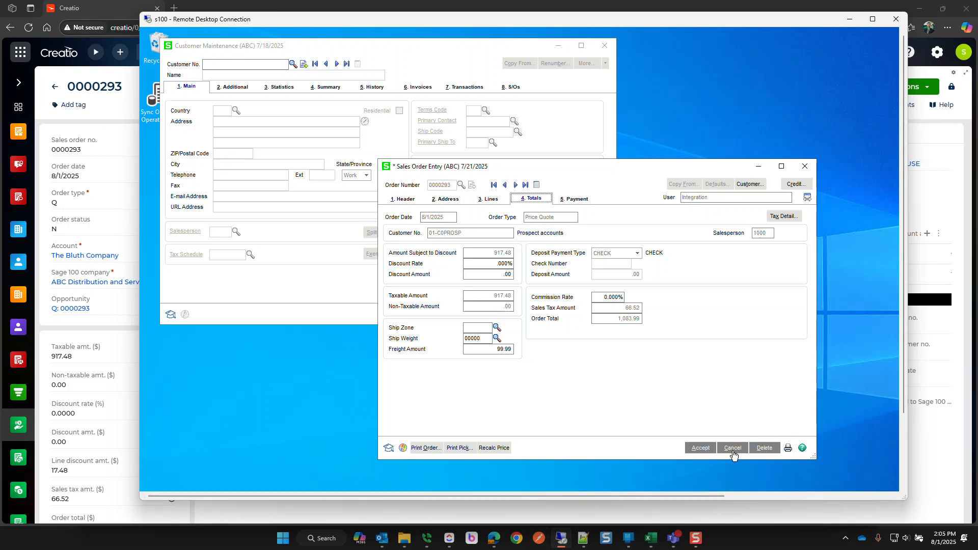
click(399, 198)
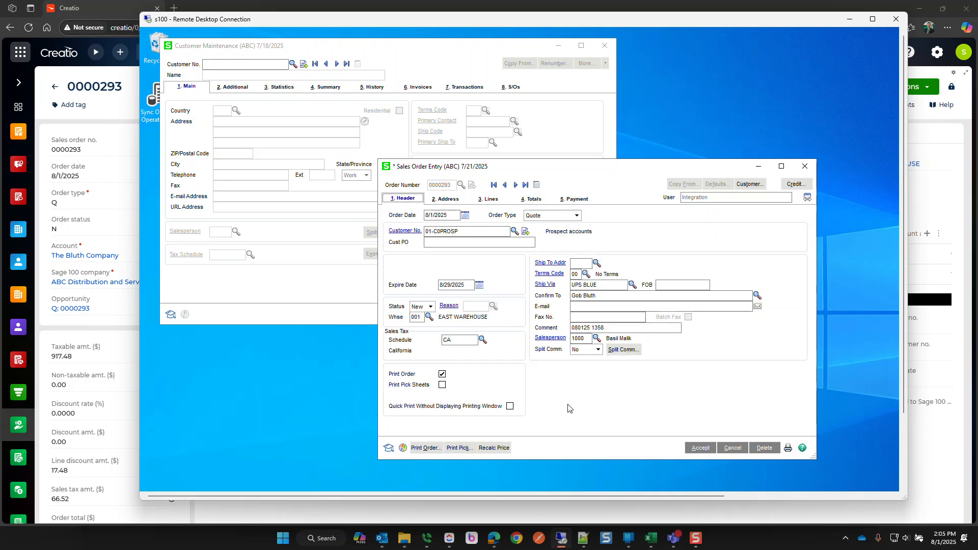
double_click(465, 232)
click(466, 232)
key(ctrl+a)
key(BackSpace)
click(514, 231)
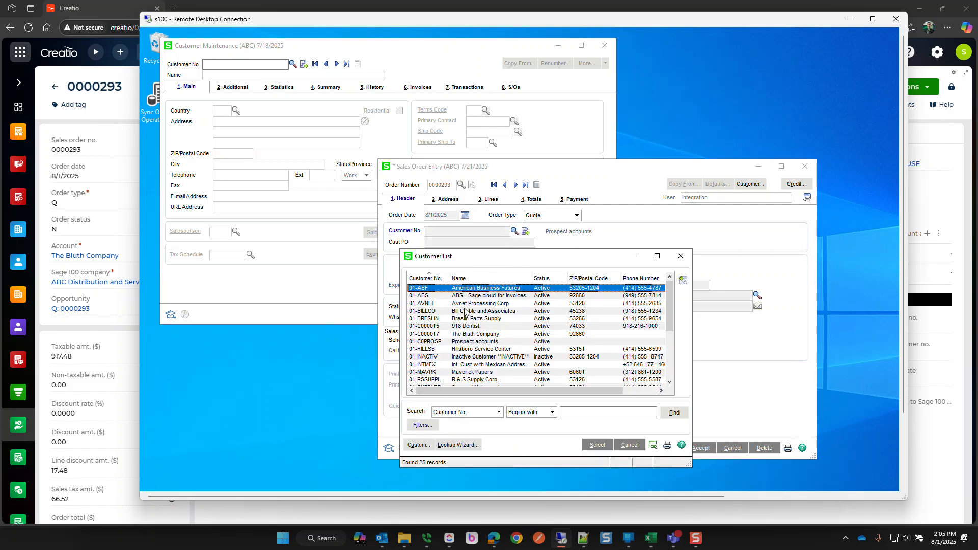
double_click(463, 334)
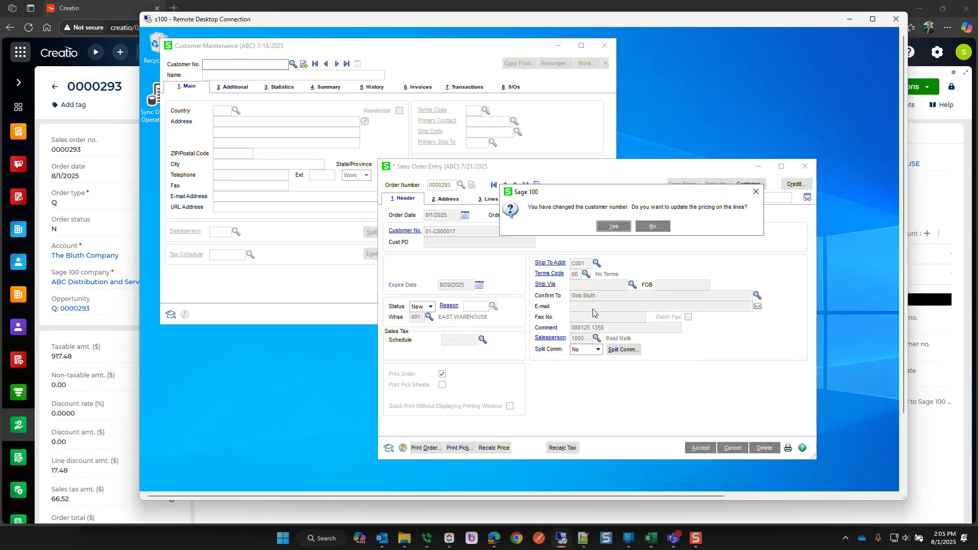
click(613, 227)
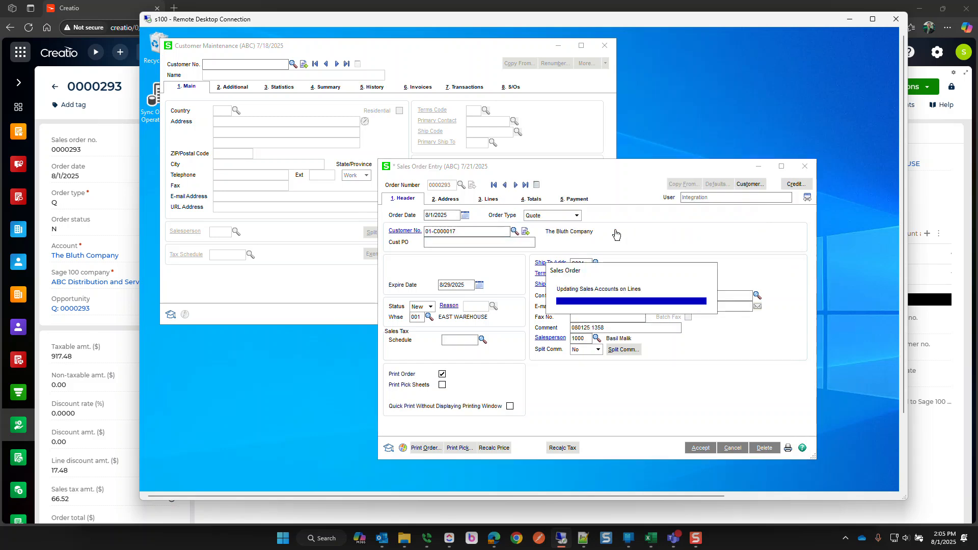
- Review the quote's lines and totals, dismiss the missing tax schedule warning, and save the quote
click(478, 202)
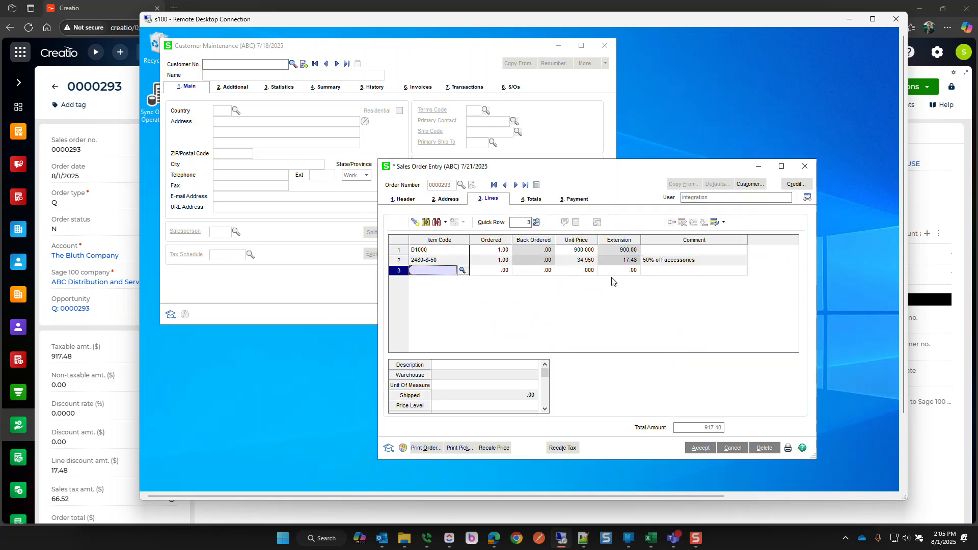
click(539, 202)
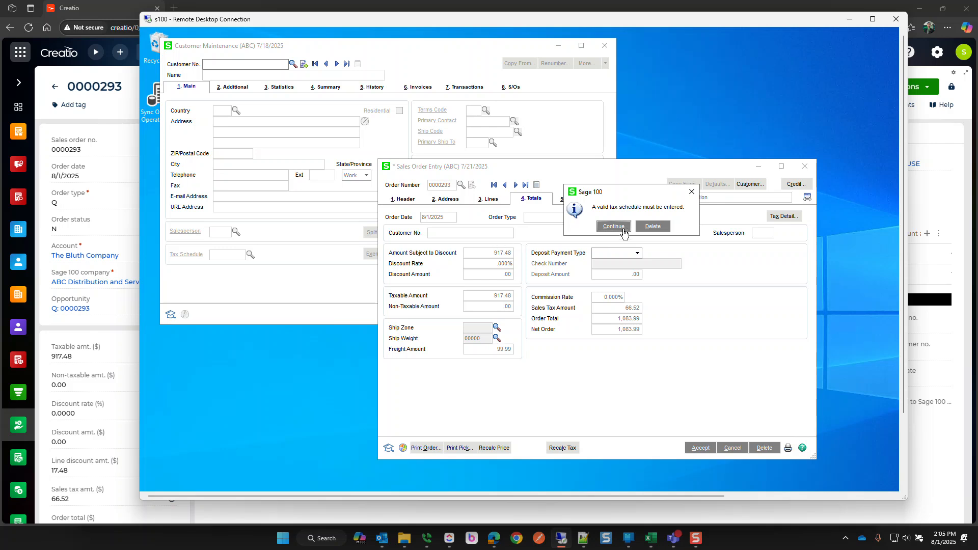
click(623, 230)
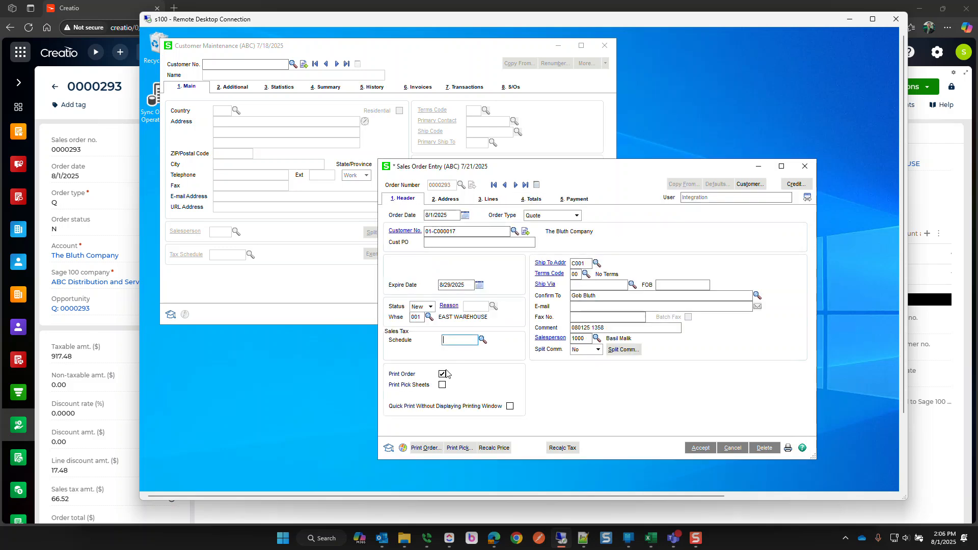
key(Tab)
click(535, 199)
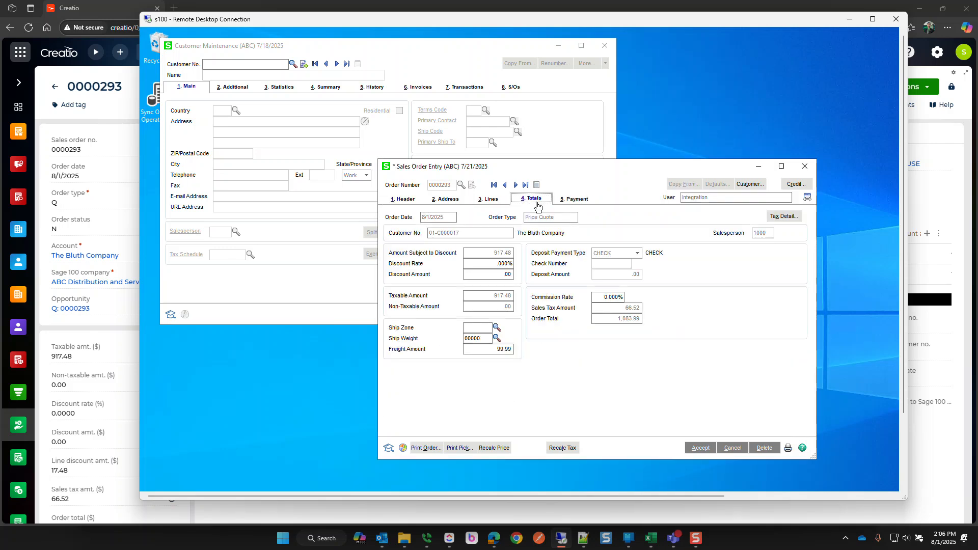
click(698, 450)
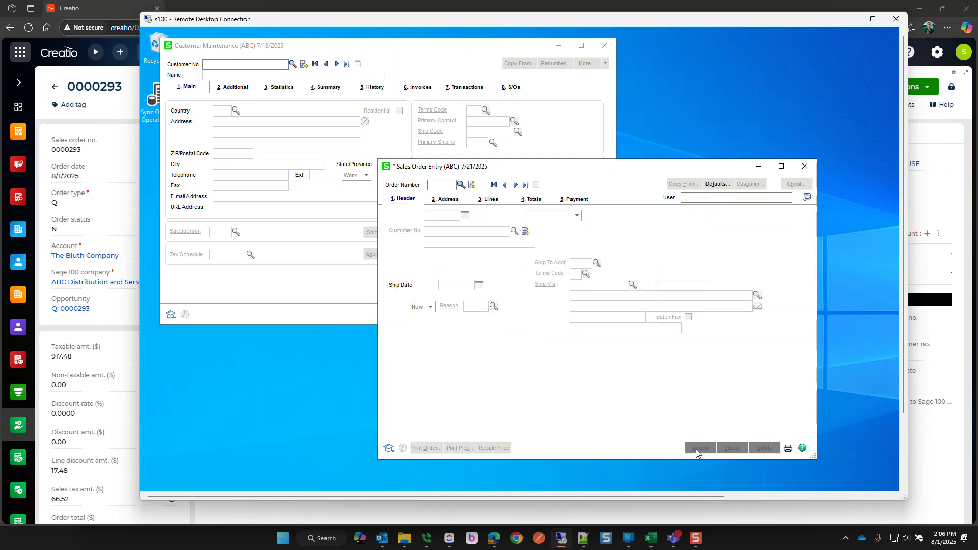
- Reload quote 0000293 and open customer 01-C000017, The Bluth Company, in Customer Maintenance
click(515, 186)
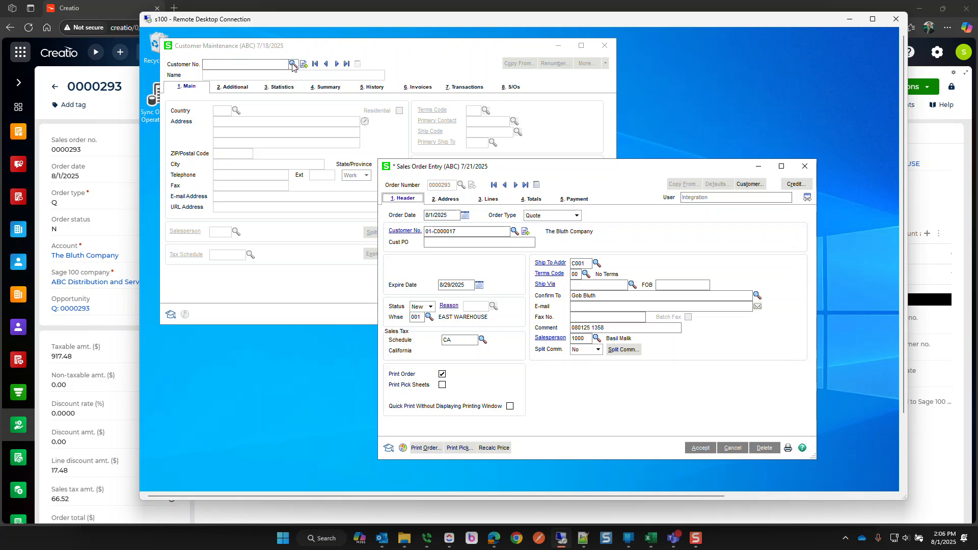
drag(466, 231, 382, 216)
key(ctrl+c)
click(340, 129)
key(ctrl+v)
key(Tab)
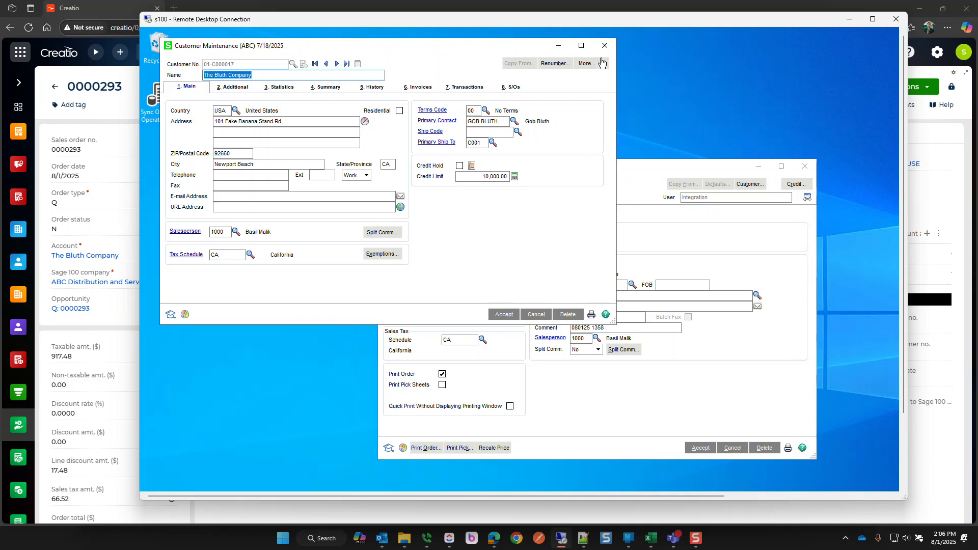
- Review The Bluth Company's contact codes, then close the contact maintenance window
click(586, 65)
click(601, 76)
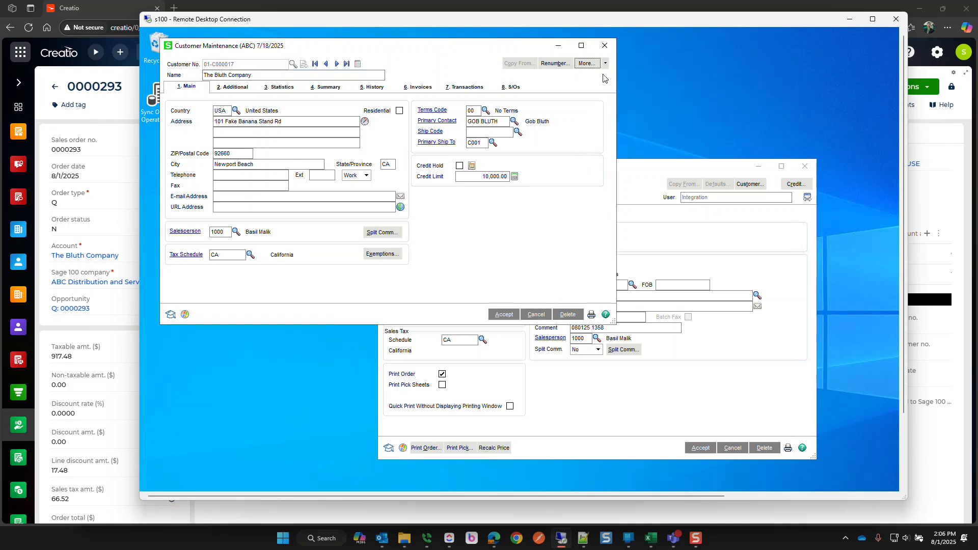
click(497, 139)
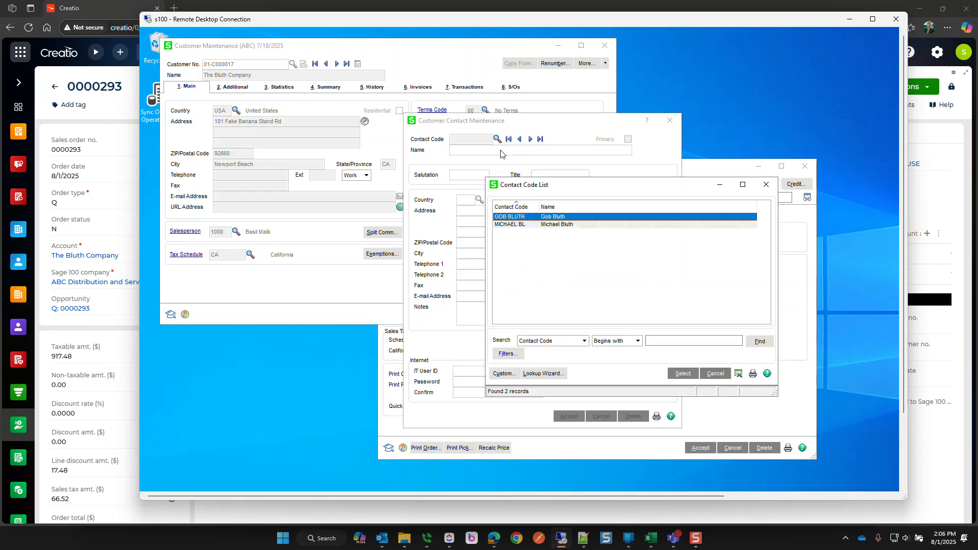
click(766, 184)
drag(503, 124, 451, 132)
click(616, 129)
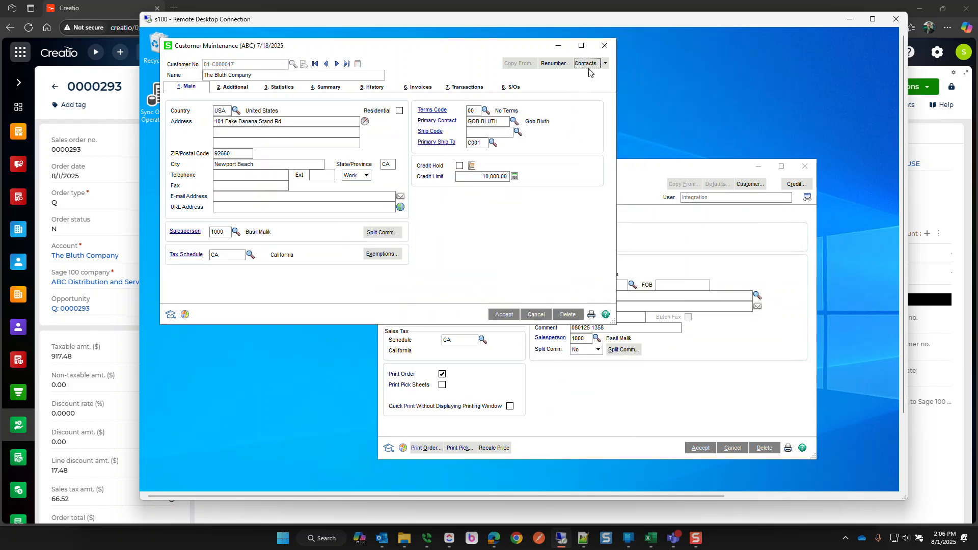
- Look up the customer's ship-to location C001, close the ship-to window, and return to Creatio
click(606, 65)
click(604, 94)
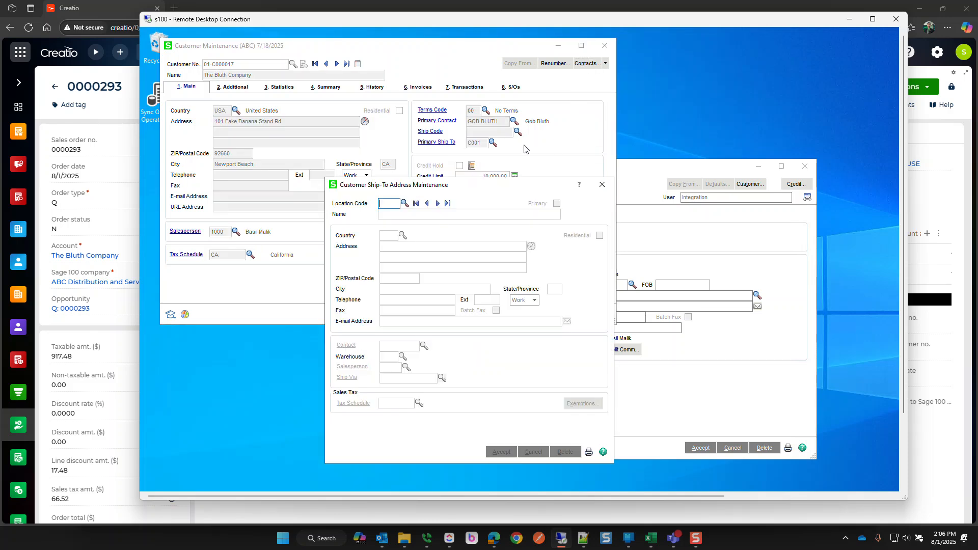
click(405, 203)
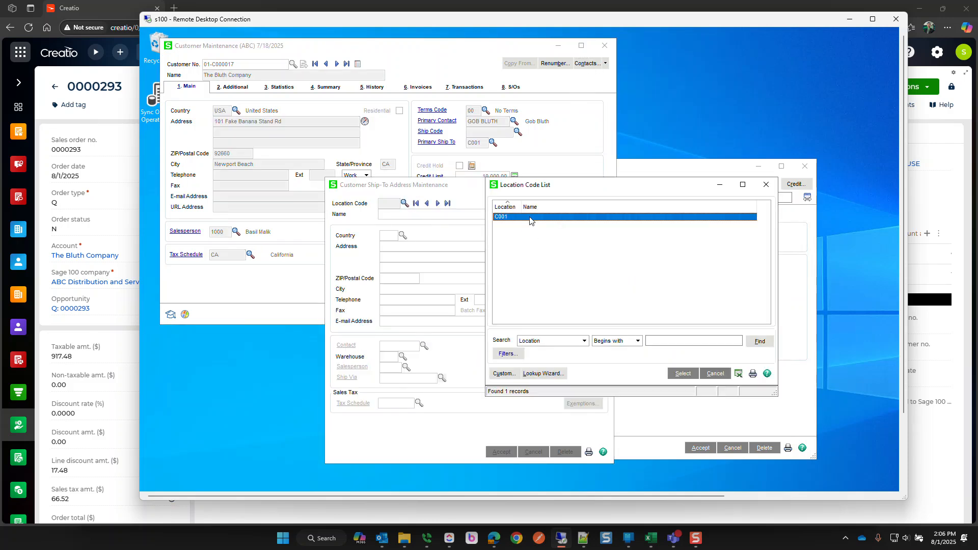
double_click(529, 217)
click(532, 452)
click(602, 184)
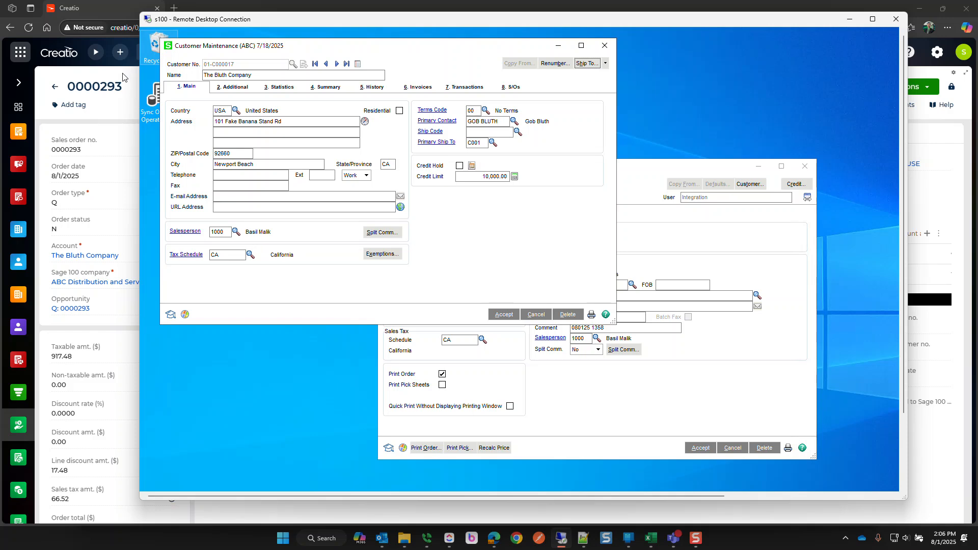
click(110, 85)
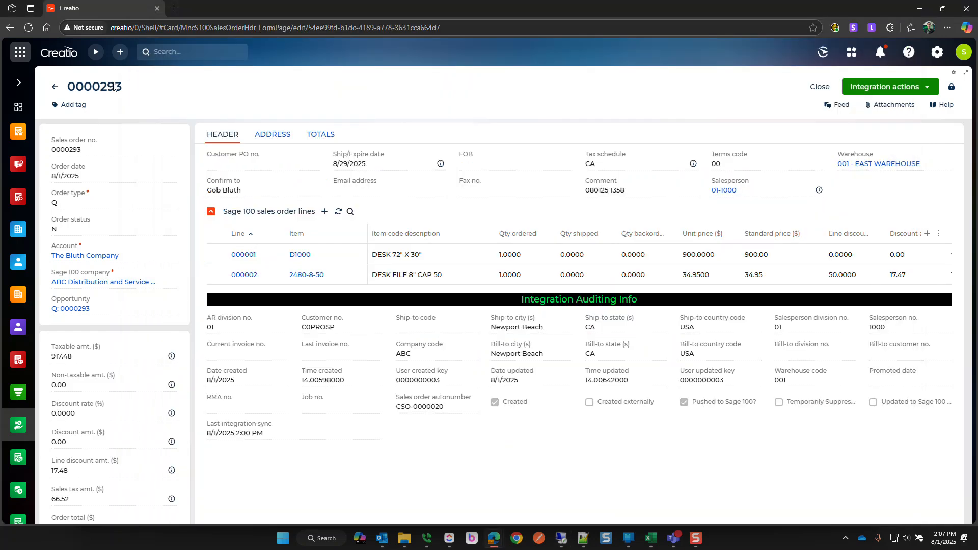
- Change the ordered quantity on lines 000001 and 000002 to 2 and save
click(879, 87)
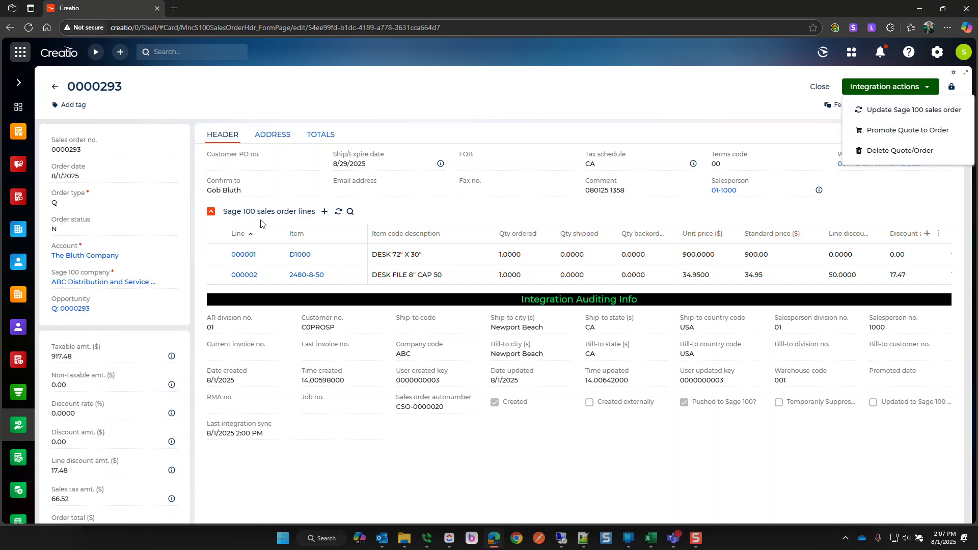
click(524, 263)
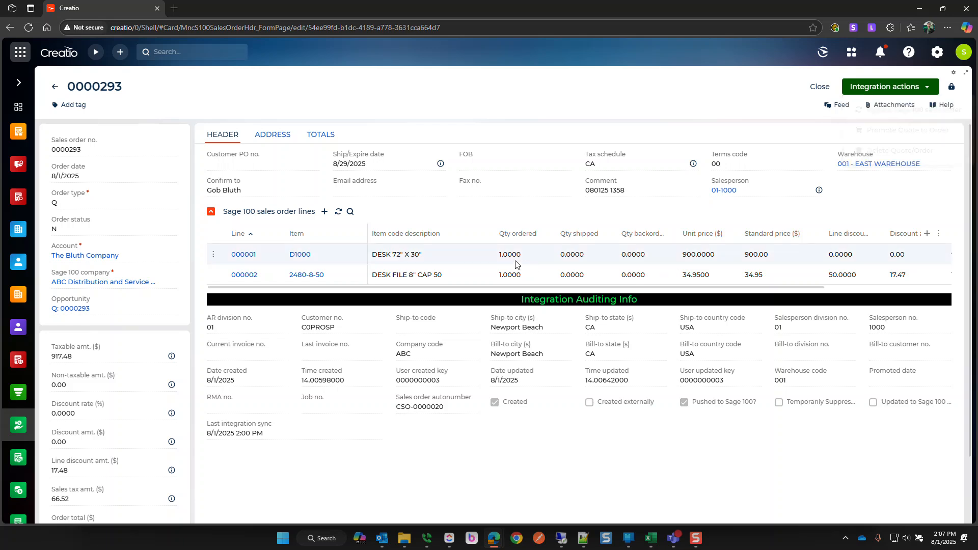
click(522, 256)
text(2)
click(520, 272)
text(2)
click(554, 268)
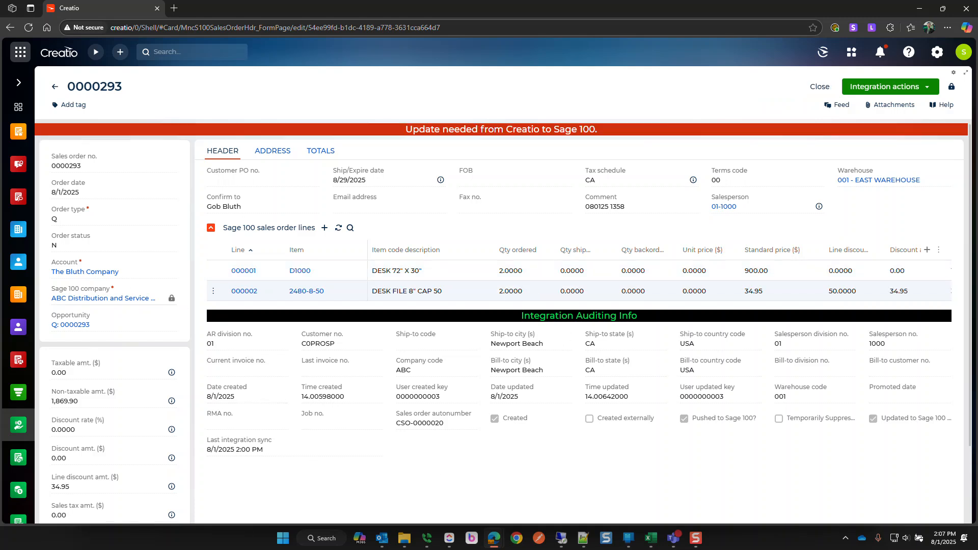
scroll(125, 367, down, 2)
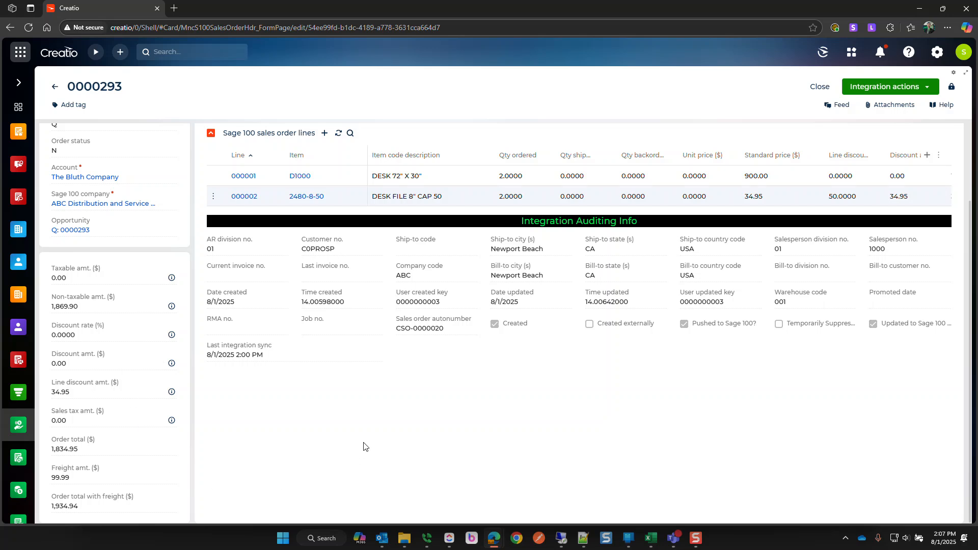
scroll(363, 446, up, 2)
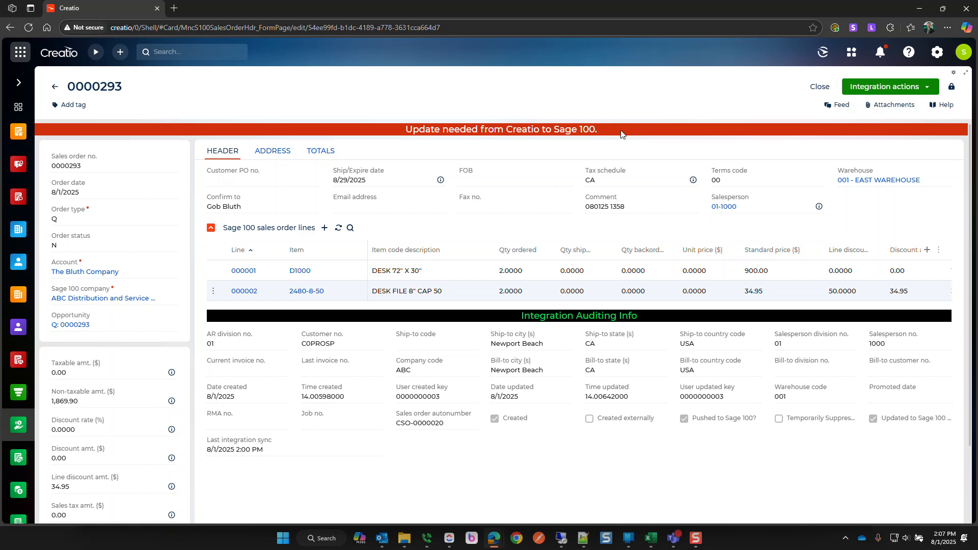
- Run the Update Sage 100 sales order integration action on the Bluth quote and proceed
click(887, 91)
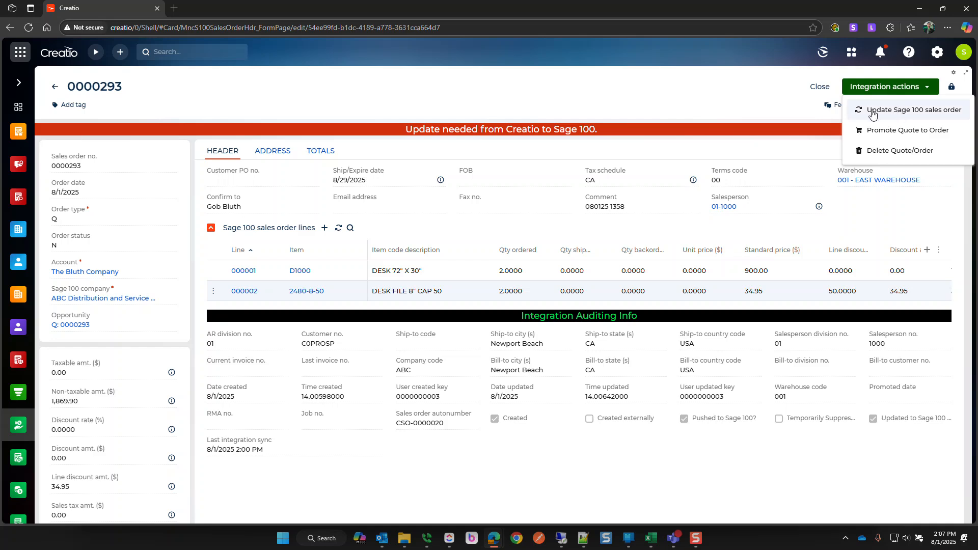
click(901, 113)
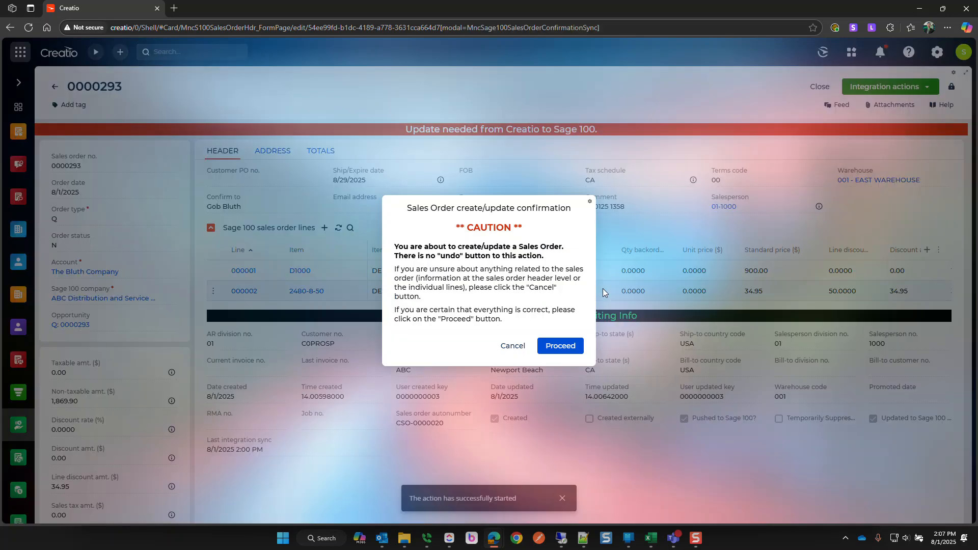
click(559, 347)
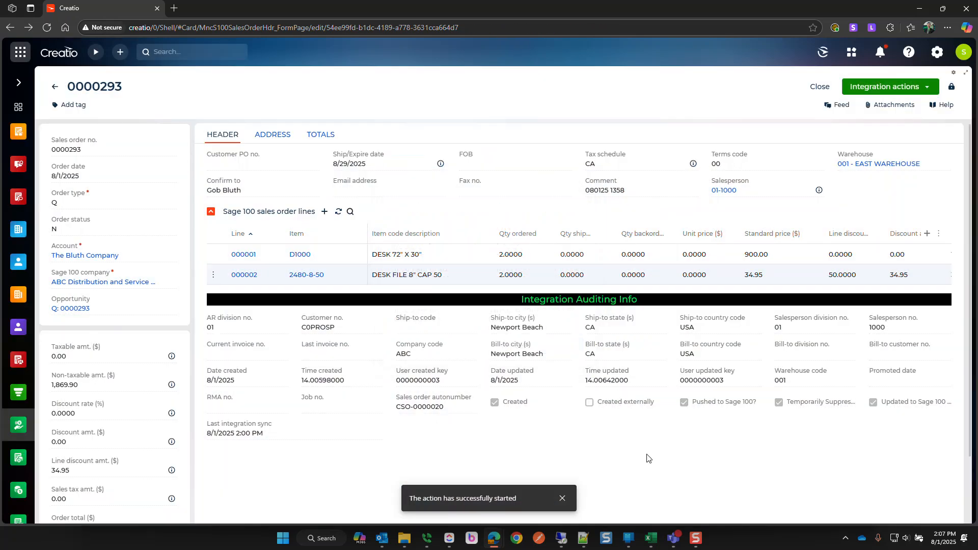
- Check Sales Order Entry in Sage 100, then rerun Update Sage 100 sales order from Creatio
mouse_move(561, 538)
click(552, 510)
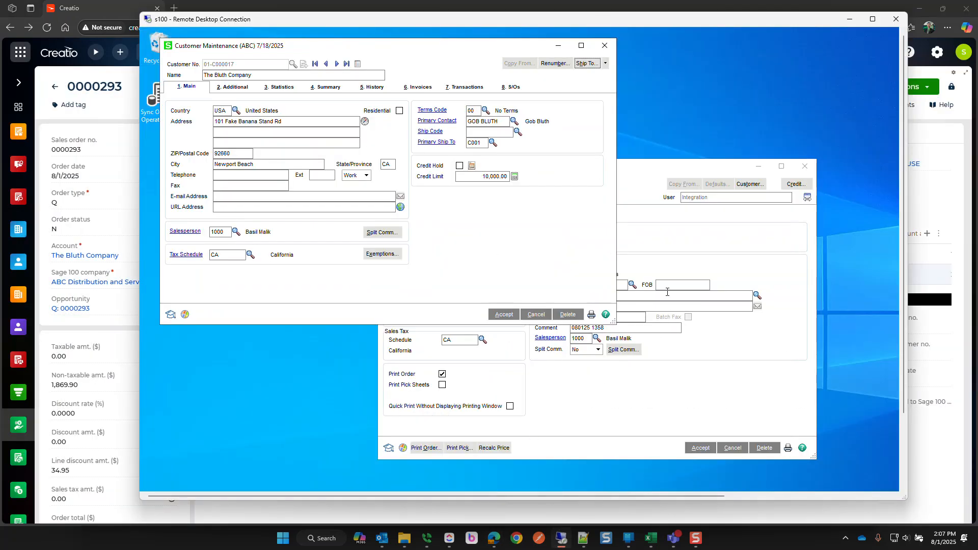
click(618, 264)
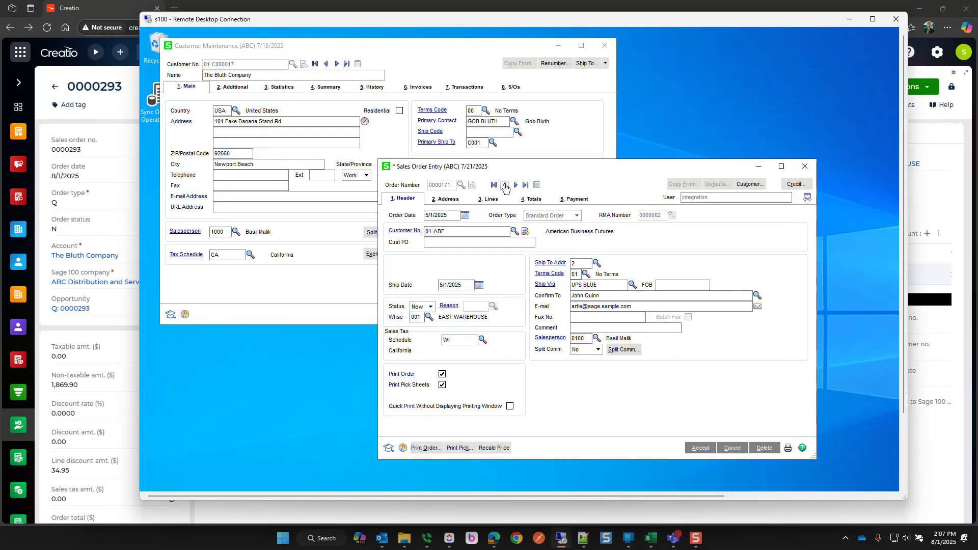
click(100, 89)
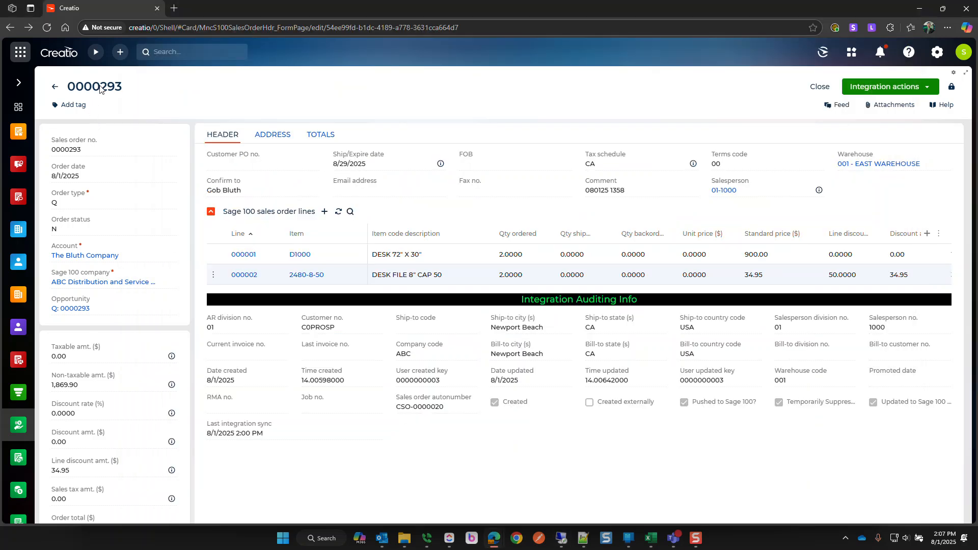
click(884, 87)
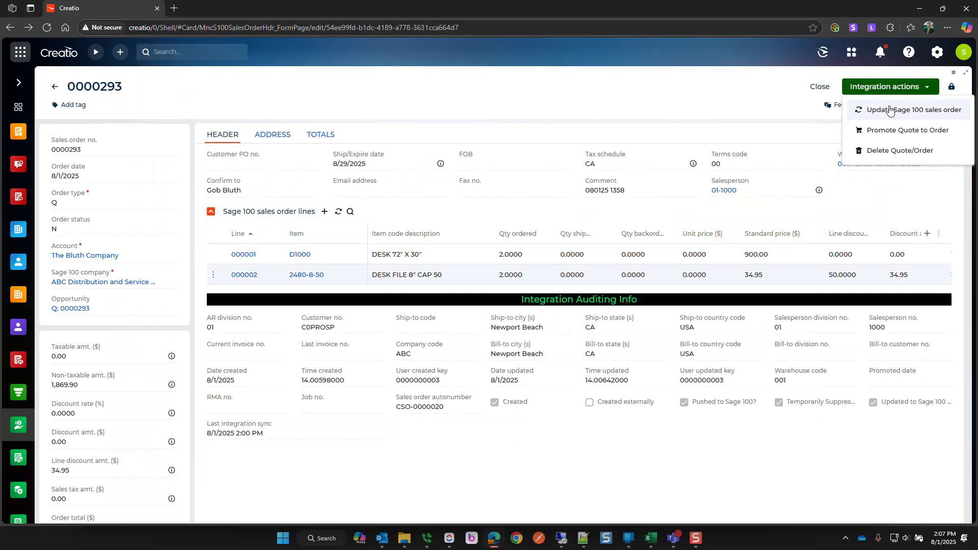
click(890, 110)
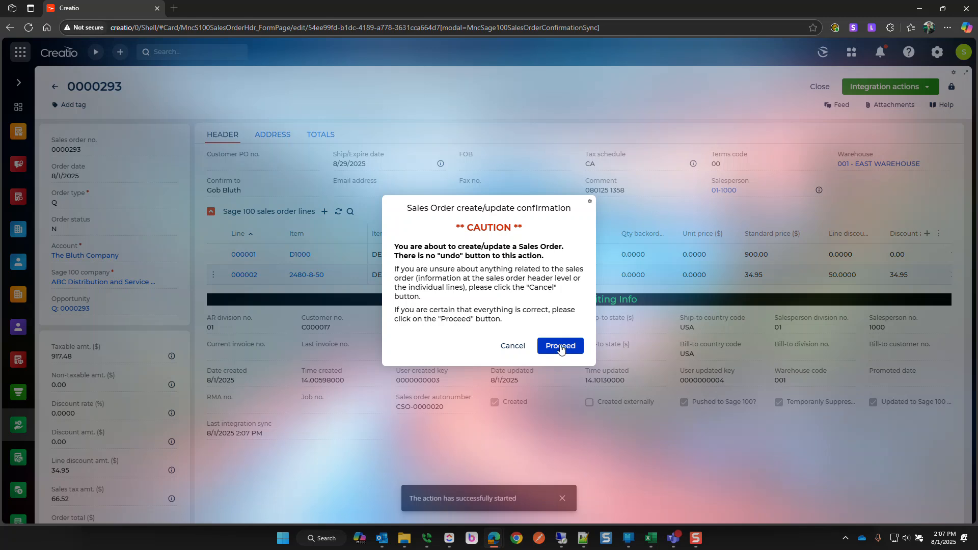
click(559, 346)
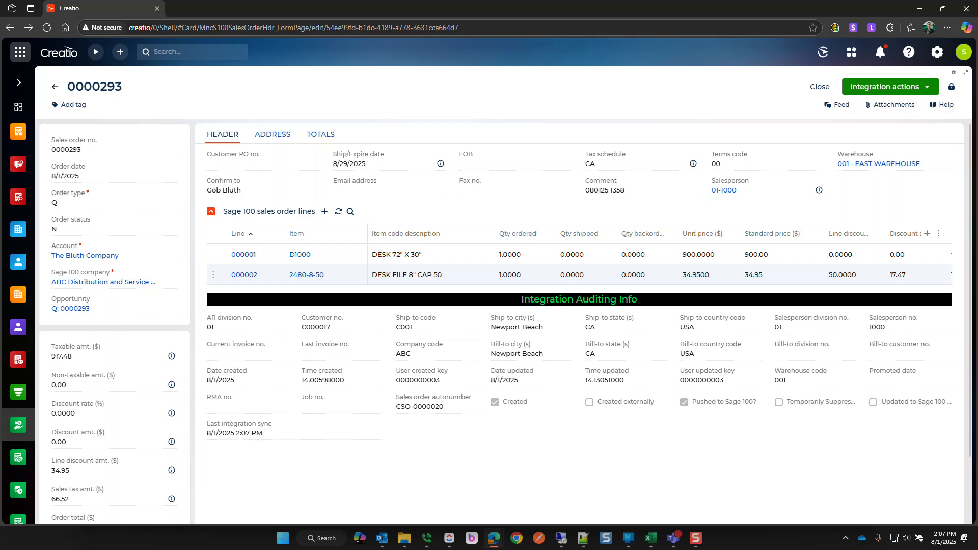
- Set Qty ordered to 2 on lines 000001 and 000002 and save both changes
click(516, 253)
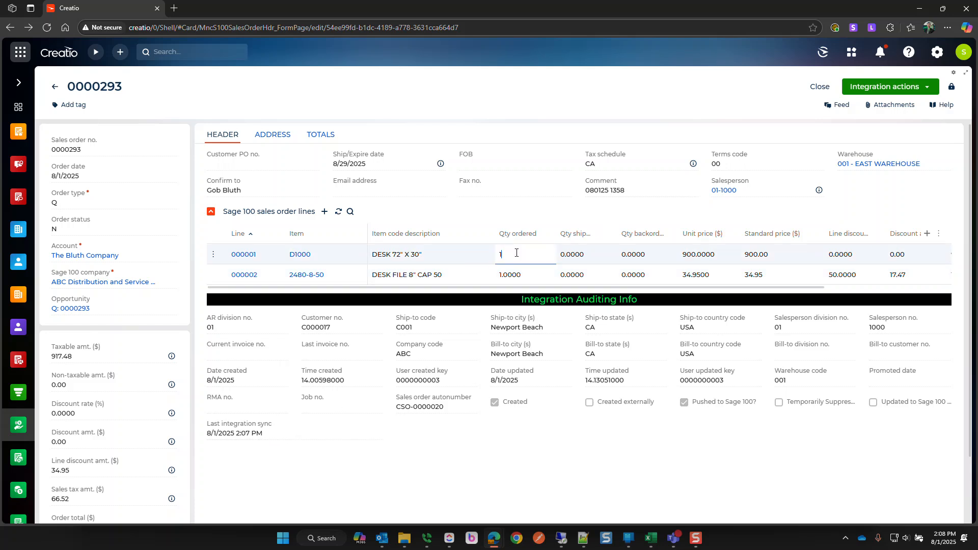
text(2)
double_click(512, 273)
text(2)
click(550, 271)
click(550, 269)
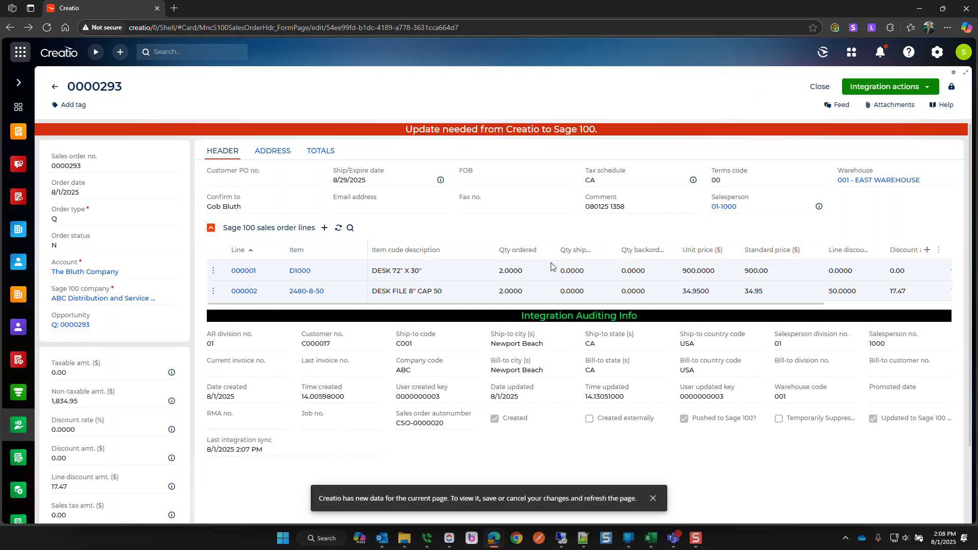
- Step to the Bluth quote in Sage 100, then push the new quantities via Update Sage 100 sales order
click(560, 538)
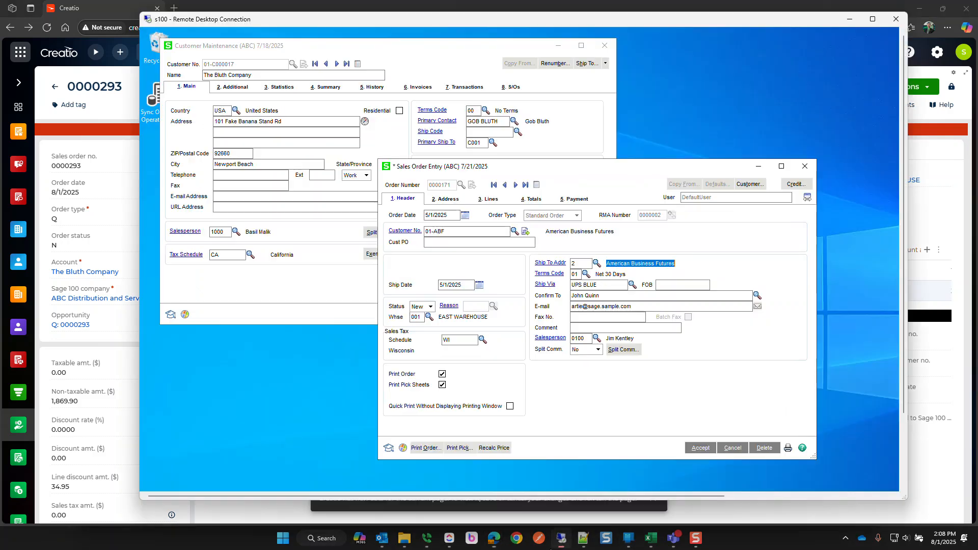
click(514, 184)
click(504, 186)
click(504, 185)
click(112, 121)
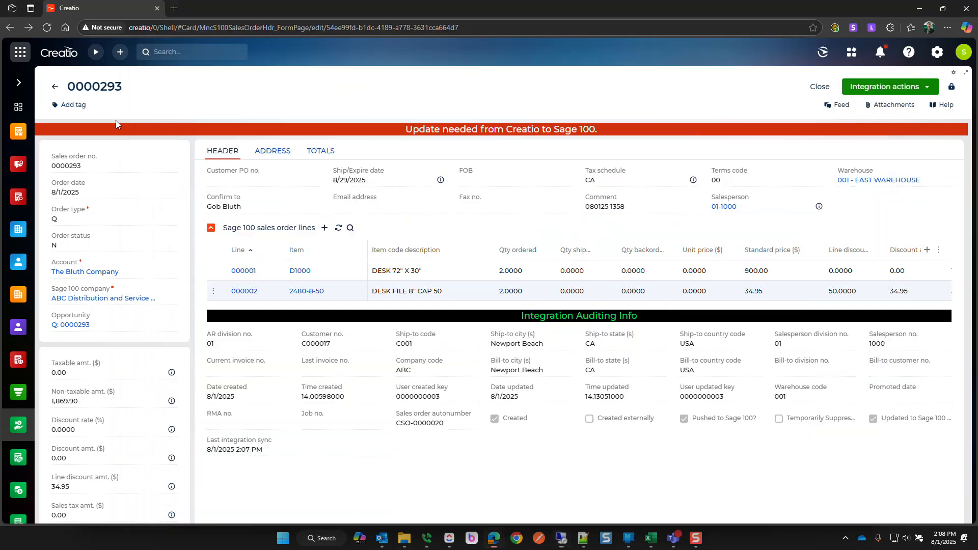
click(886, 87)
click(866, 101)
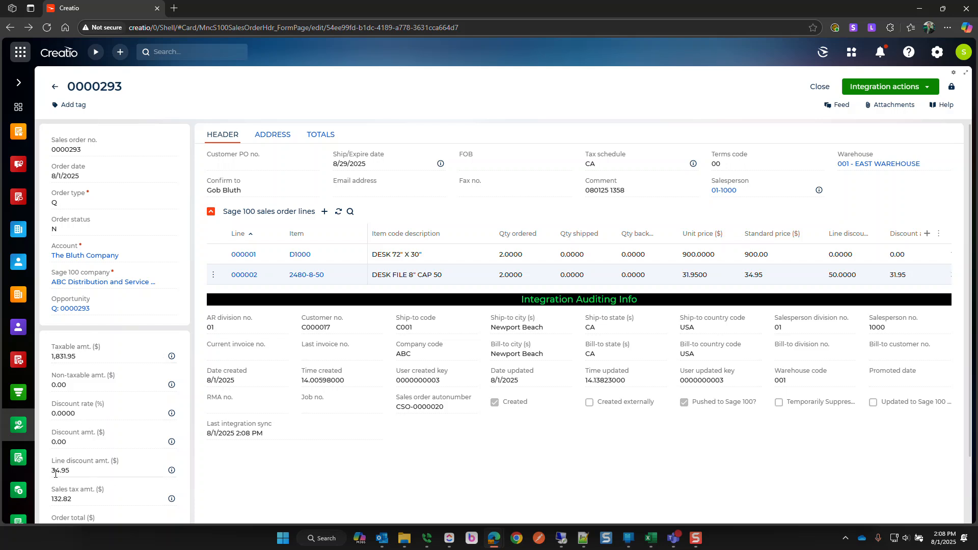
scroll(343, 485, down, 2)
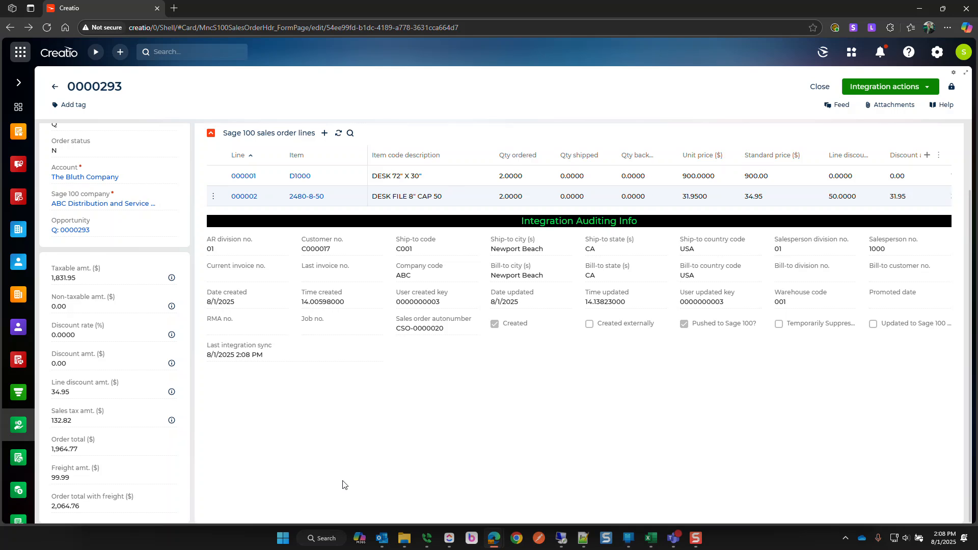
scroll(342, 485, up, 2)
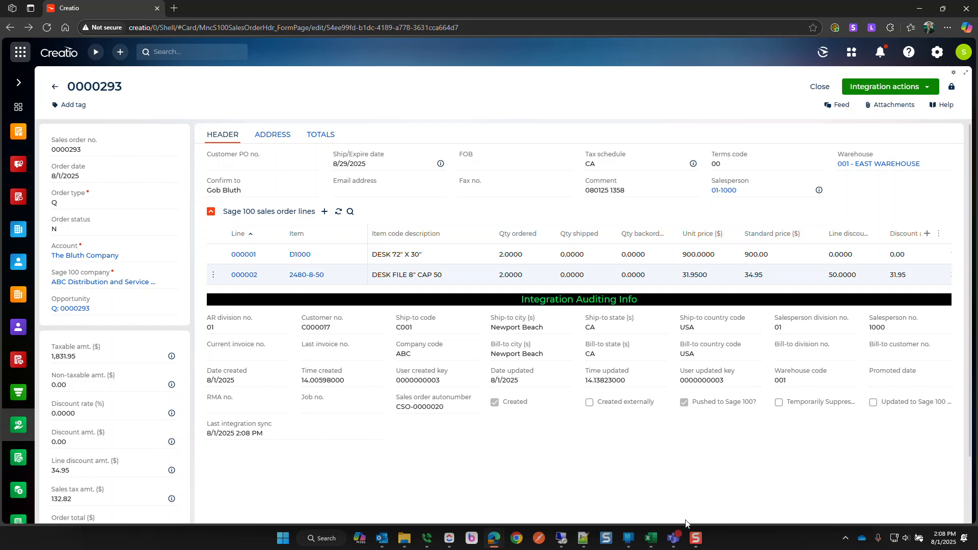
- Verify on the Lines tab in Sage 100 that both Bluth quote lines show quantity 2, then return to Creatio
click(561, 538)
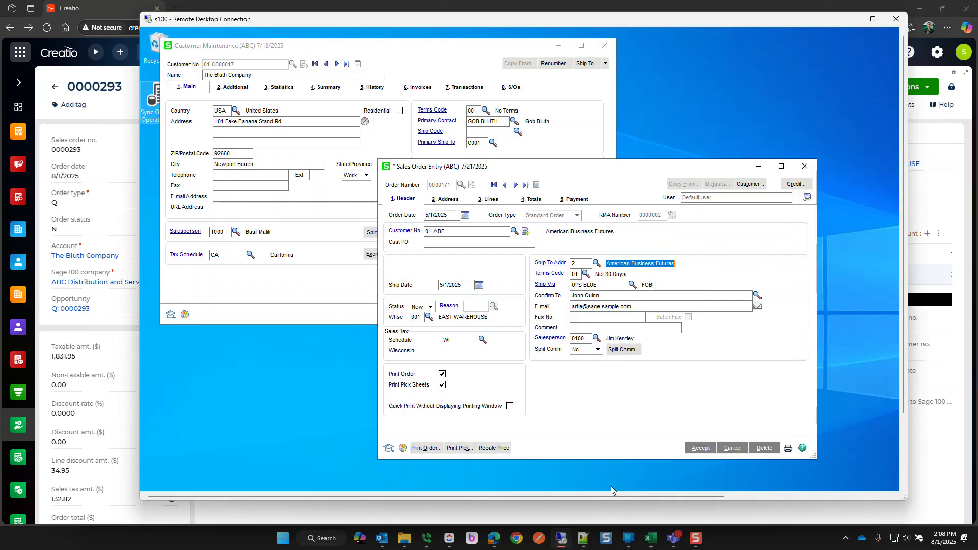
click(486, 201)
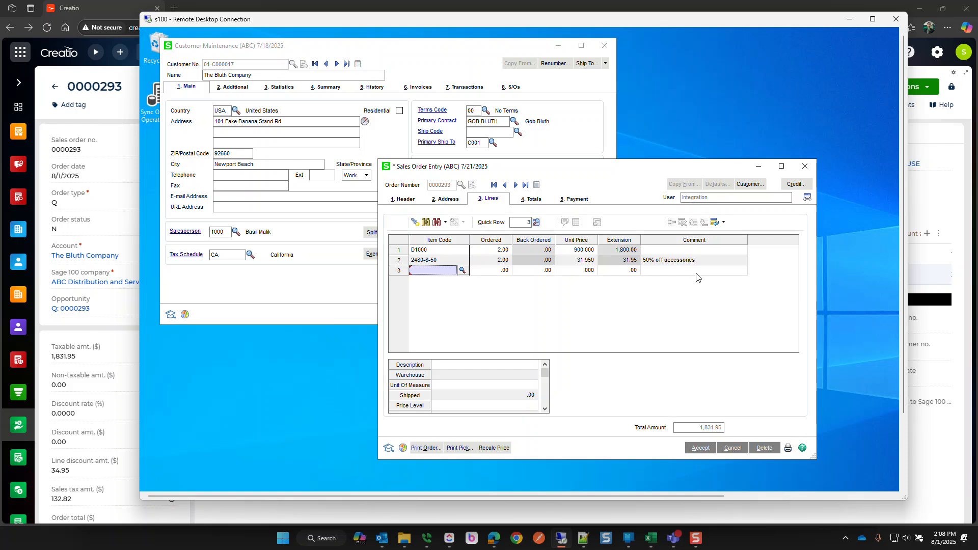
click(407, 202)
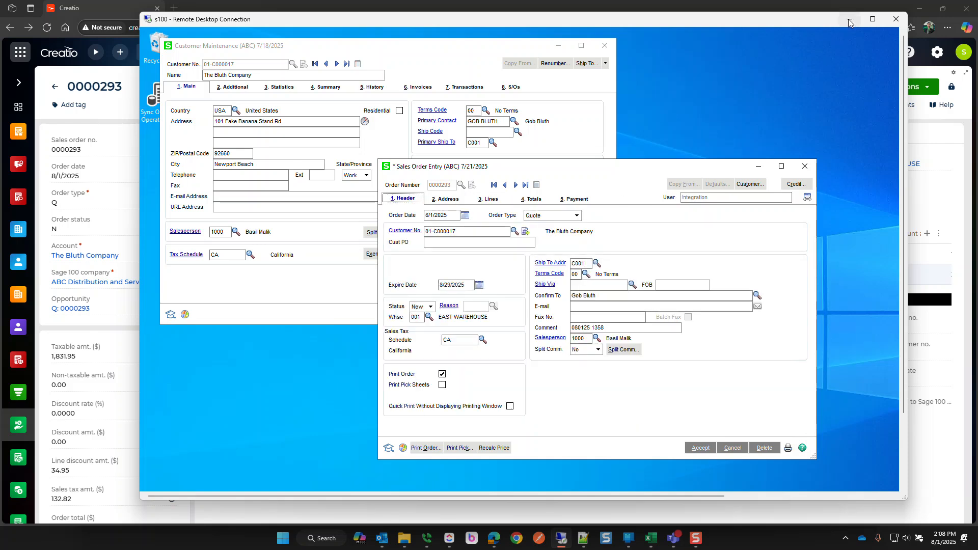
click(503, 185)
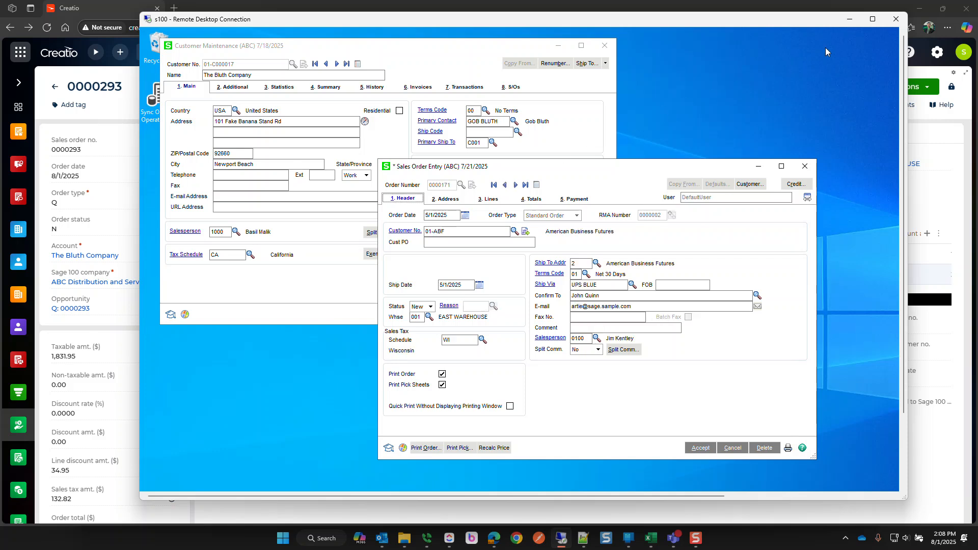
click(849, 19)
click(865, 87)
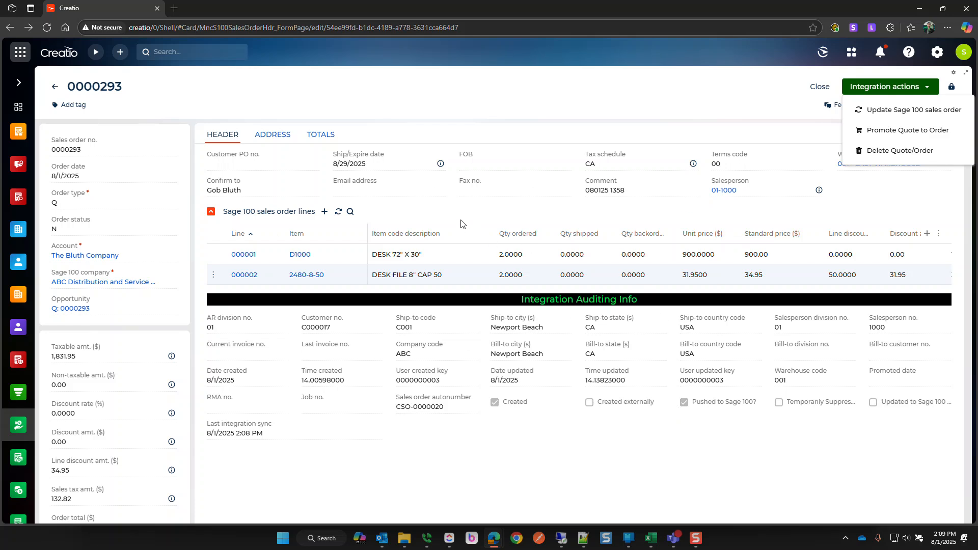
click(913, 131)
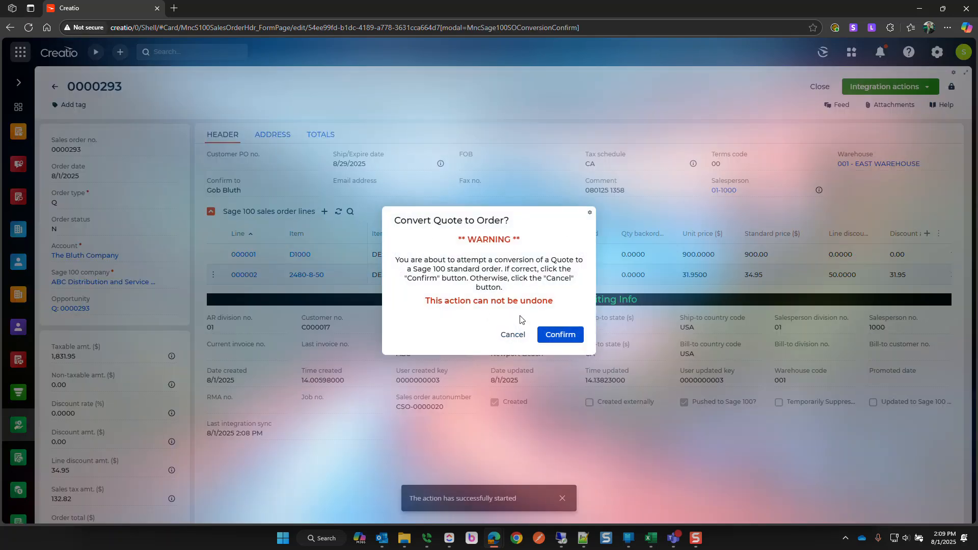
click(554, 336)
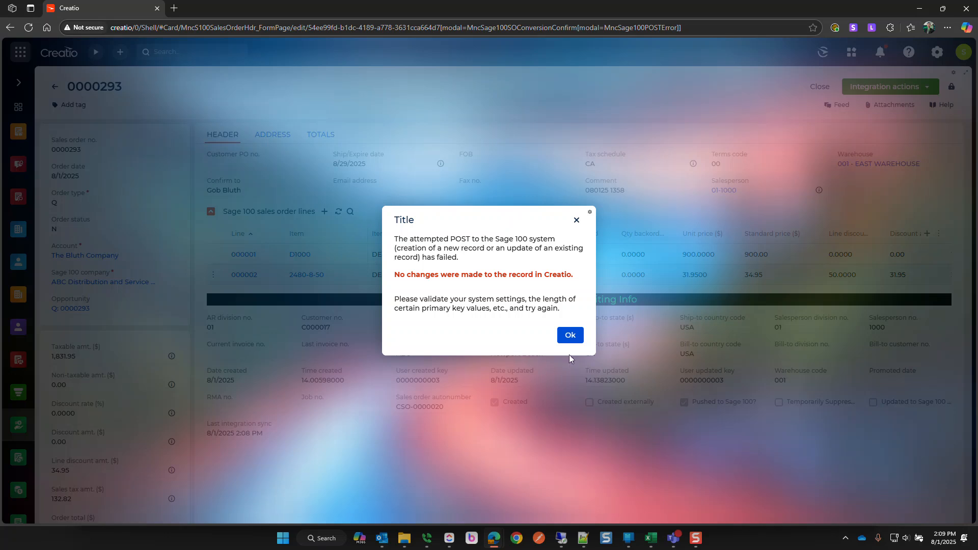
click(570, 335)
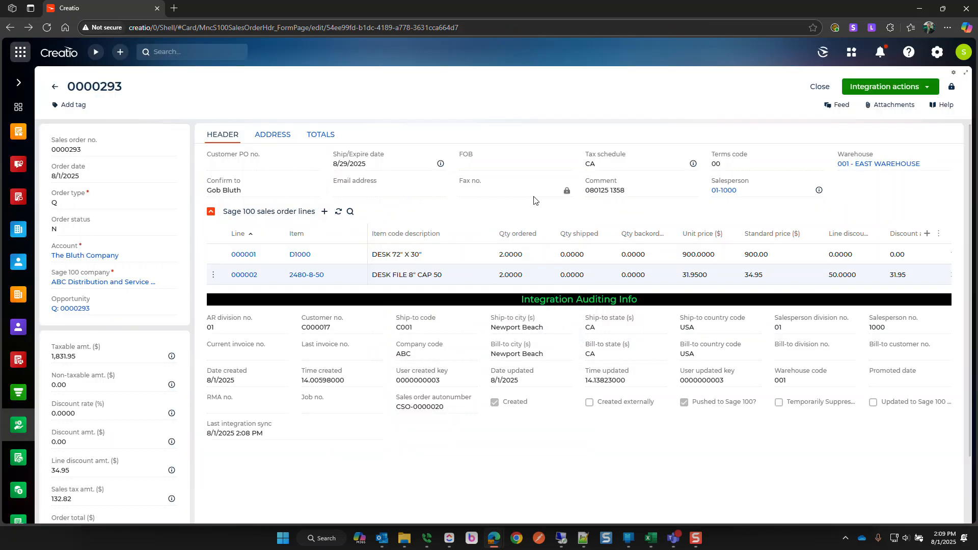
- Delete quote 0000293 with the Delete Quote/Order integration action, changing its order status to Z
click(895, 87)
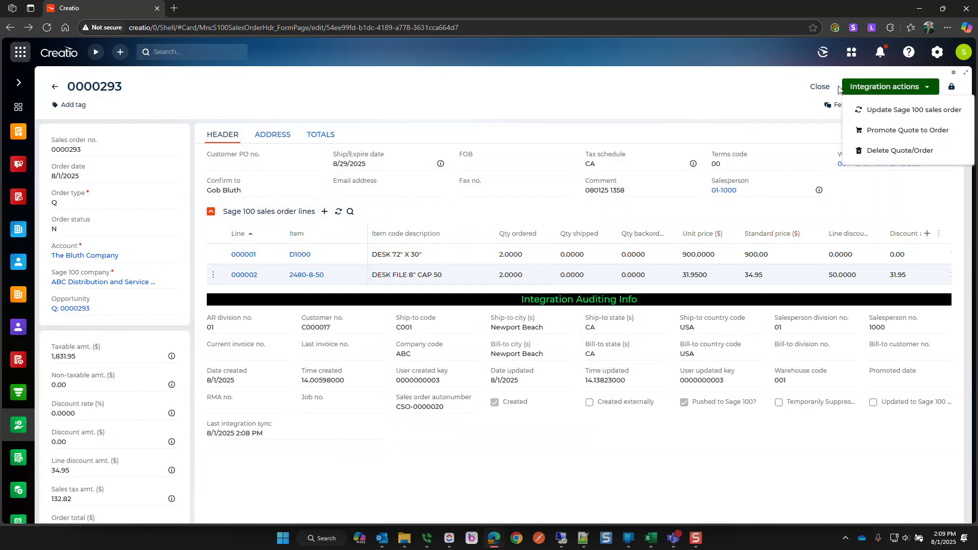
click(881, 151)
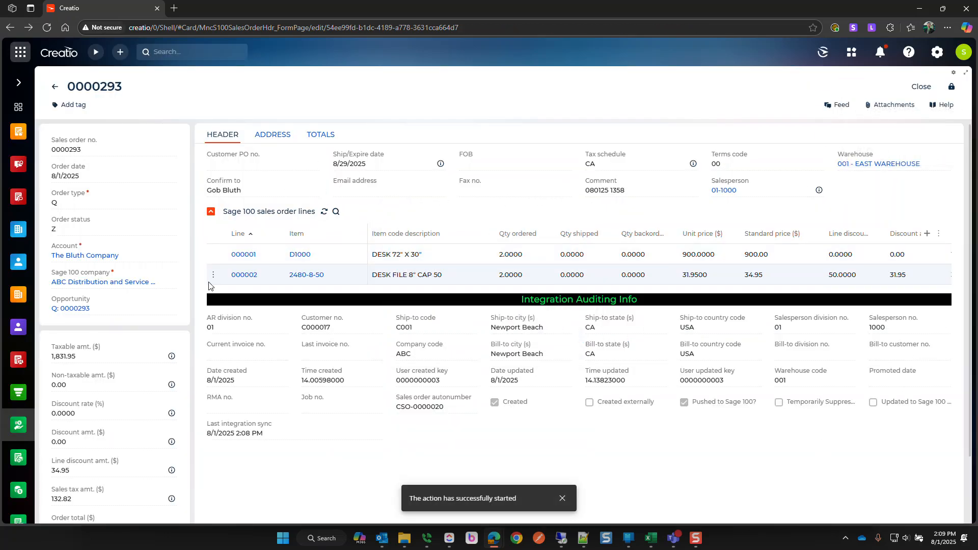
drag(53, 220, 105, 223)
click(153, 219)
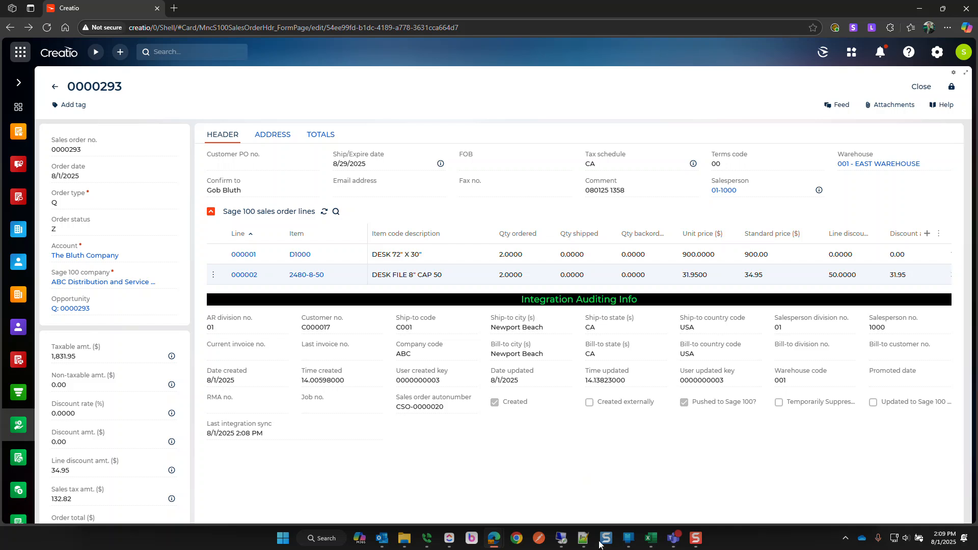
click(561, 538)
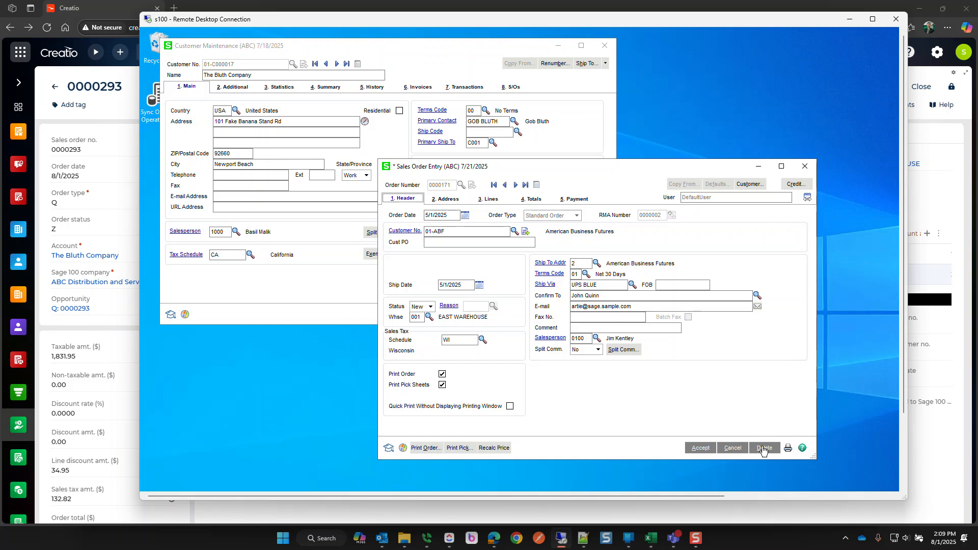
- Cancel order 0000171 in Sales Order Entry and close the Order Number List, leaving a blank header
click(739, 450)
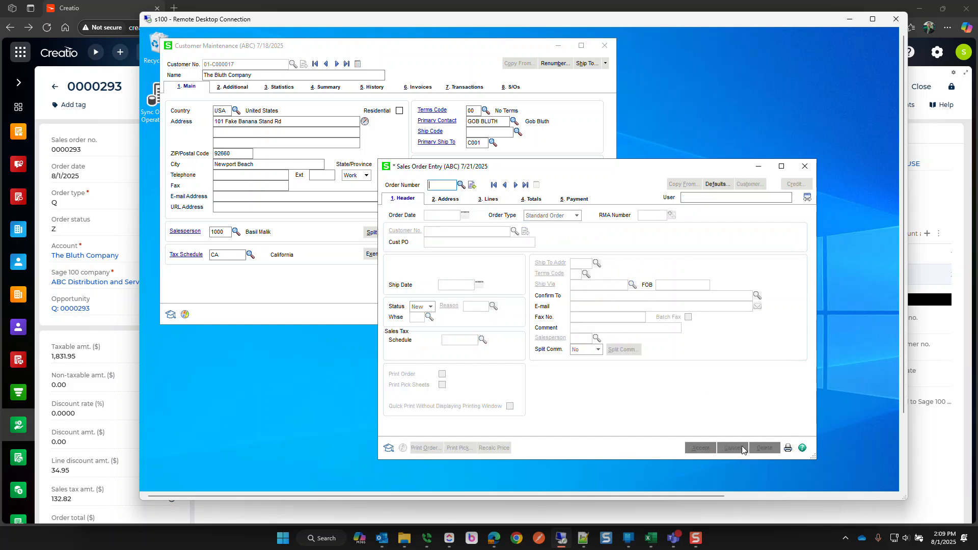
click(460, 186)
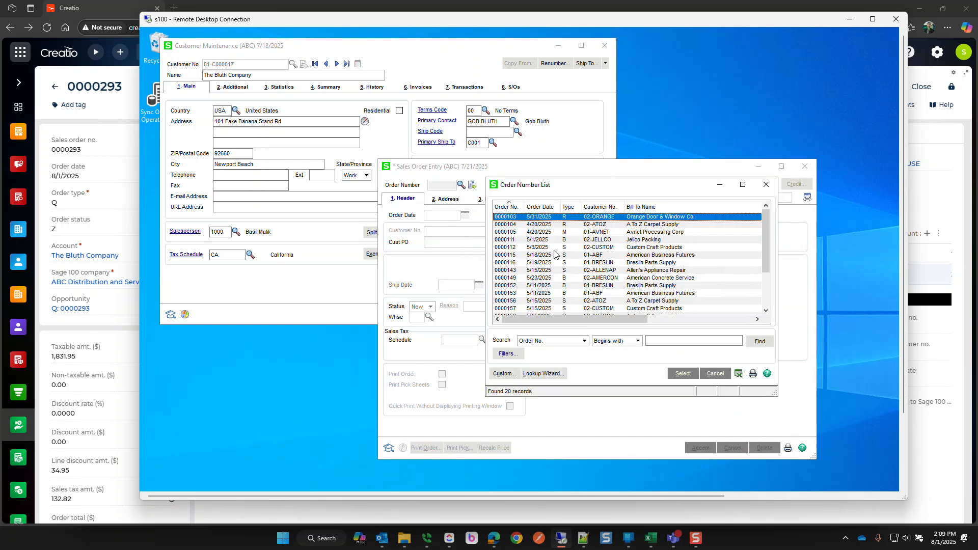
click(705, 372)
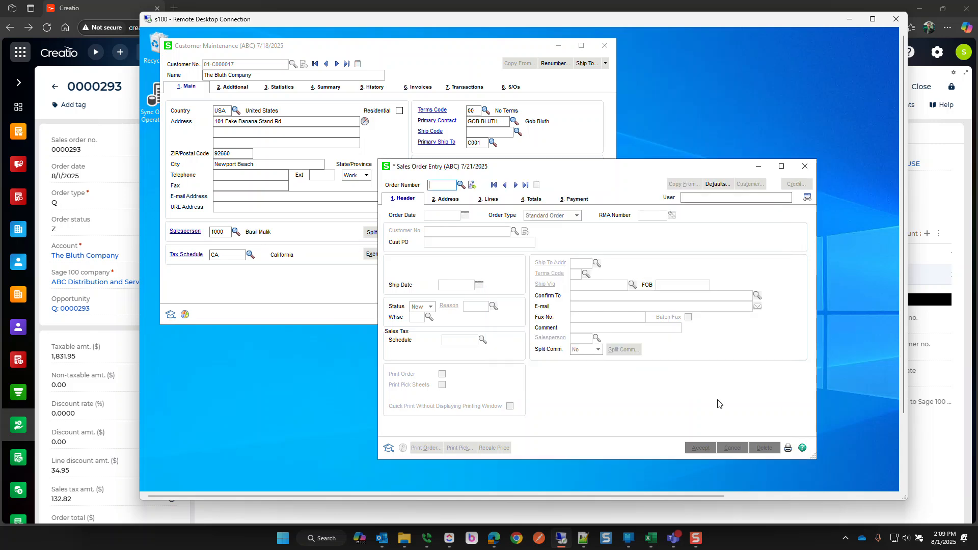